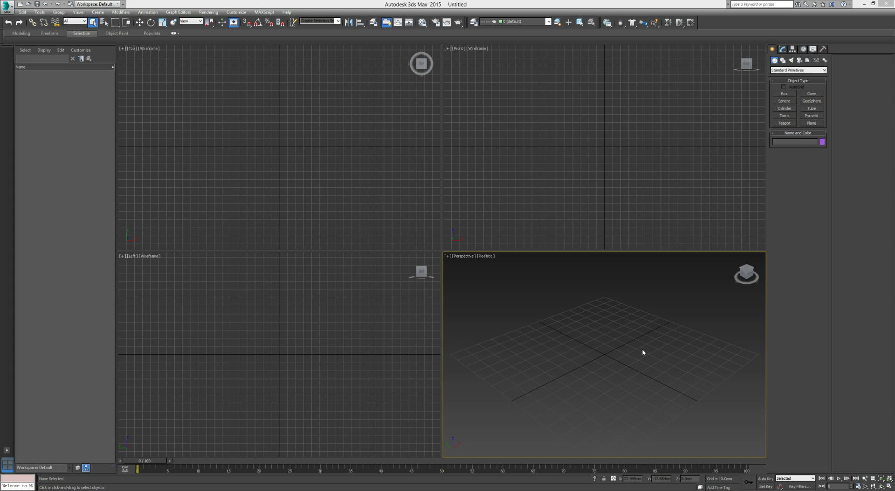
# Drag out a sphere at the centre of the grid in the Perspective view
pyautogui.click(784, 101)
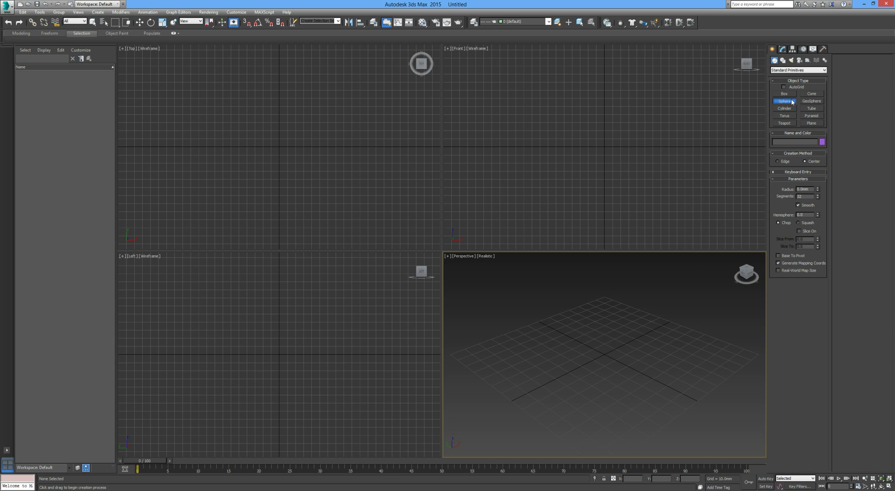
pyautogui.moveTo(582, 356); pyautogui.dragTo(622, 348)
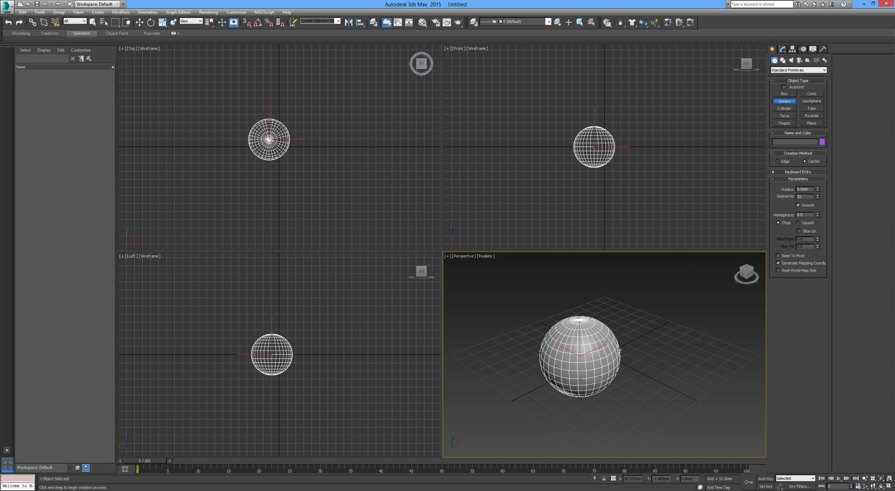
pyautogui.rightClick(681, 336)
pyautogui.click(667, 342)
pyautogui.hotkey('ctrl', 'a')
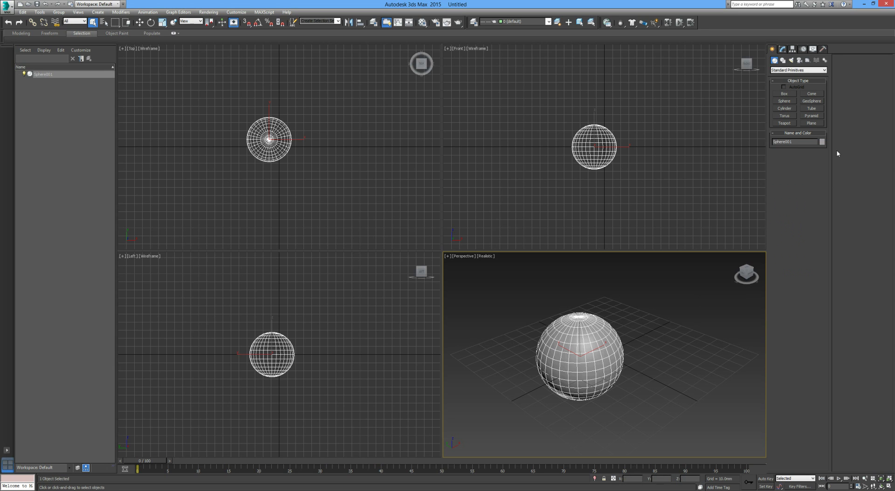
# Change the sphere's object colour to purple
pyautogui.click(822, 142)
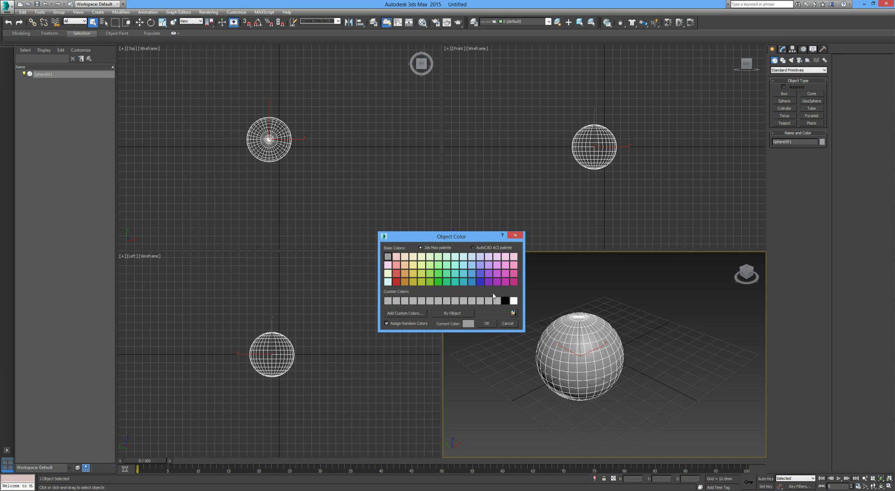
pyautogui.click(490, 274)
pyautogui.click(486, 324)
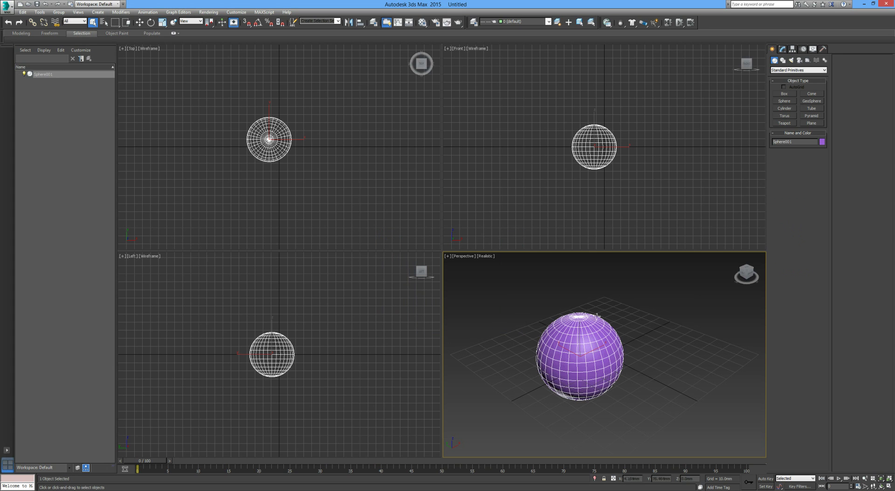
pyautogui.rightClick(640, 311)
pyautogui.moveTo(620, 303); pyautogui.dragTo(636, 300, button='middle')
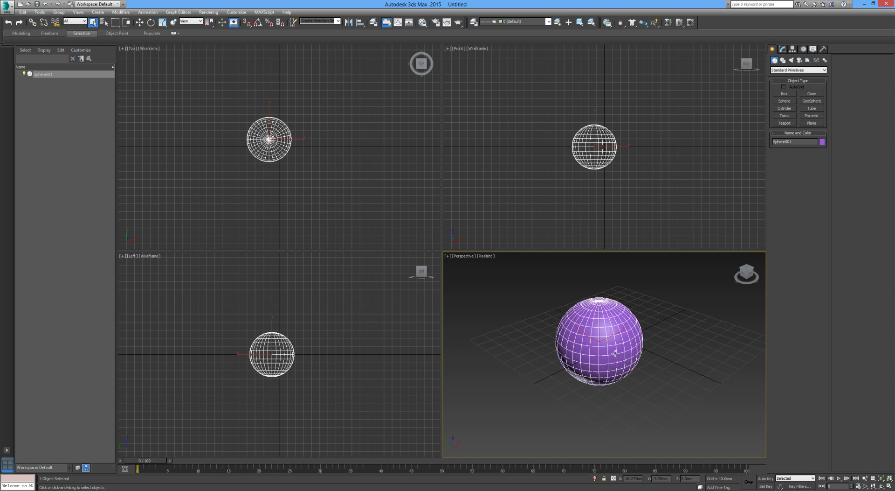
# Scale the sphere down along Z to about 72% of its height
pyautogui.press('r')
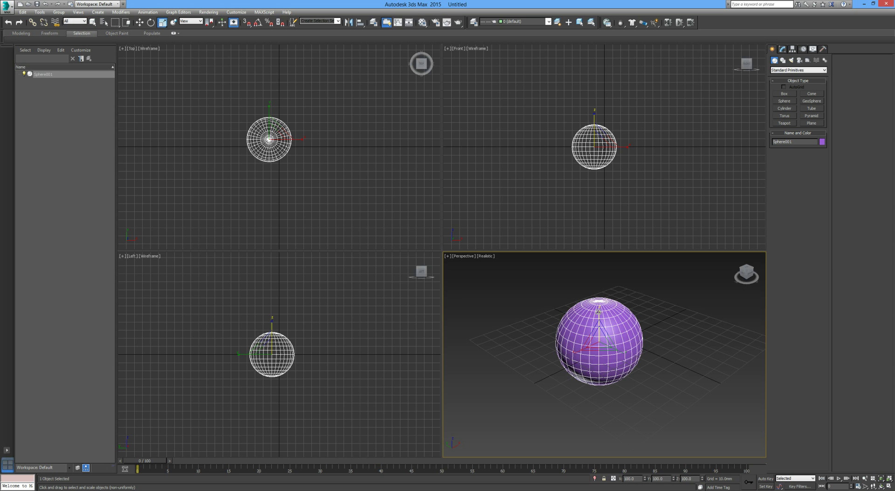
pyautogui.moveTo(599, 310); pyautogui.dragTo(597, 325)
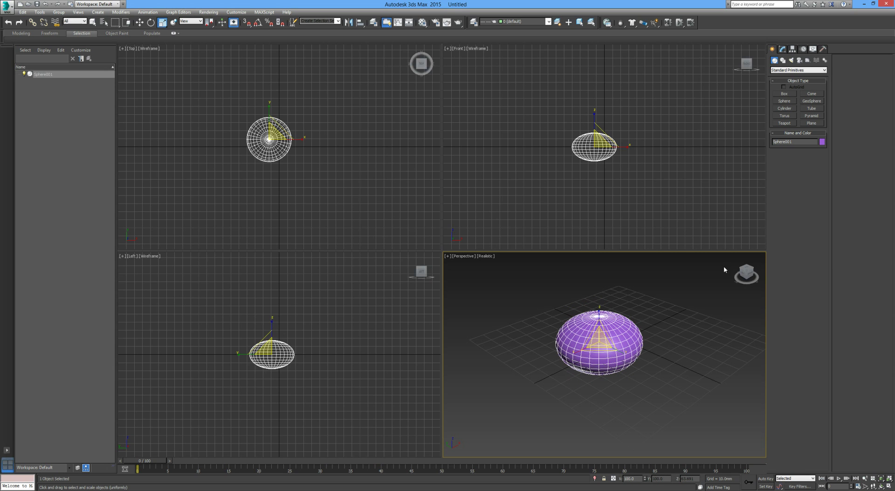
pyautogui.click(702, 296)
pyautogui.moveTo(701, 297); pyautogui.dragTo(697, 298, button='middle')
pyautogui.moveTo(351, 228); pyautogui.dragTo(388, 230, button='middle')
pyautogui.scroll(4, 316, 177)
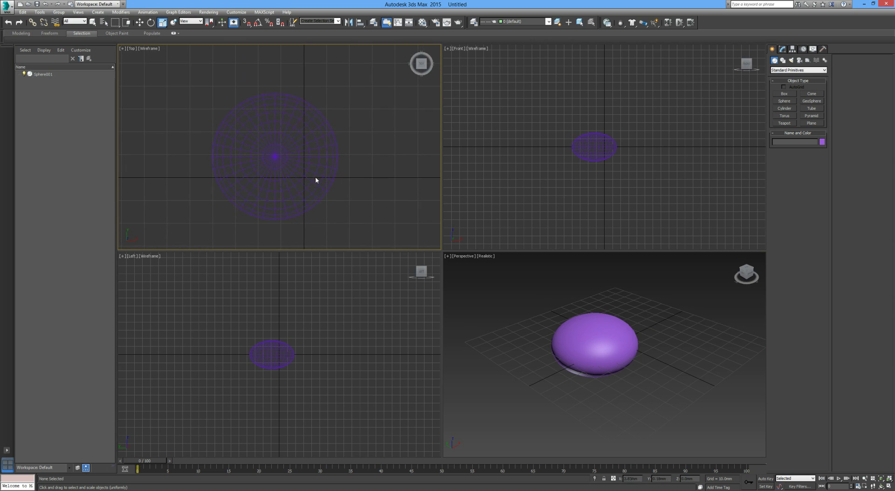
# Convert the flattened sphere to an Editable Poly
pyautogui.click(595, 344)
pyautogui.rightClick(580, 333)
pyautogui.moveTo(630, 405)
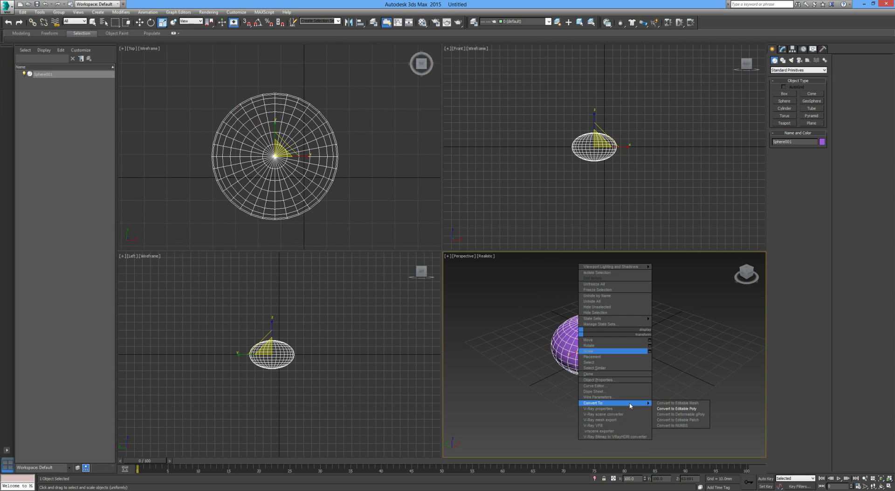
pyautogui.click(677, 408)
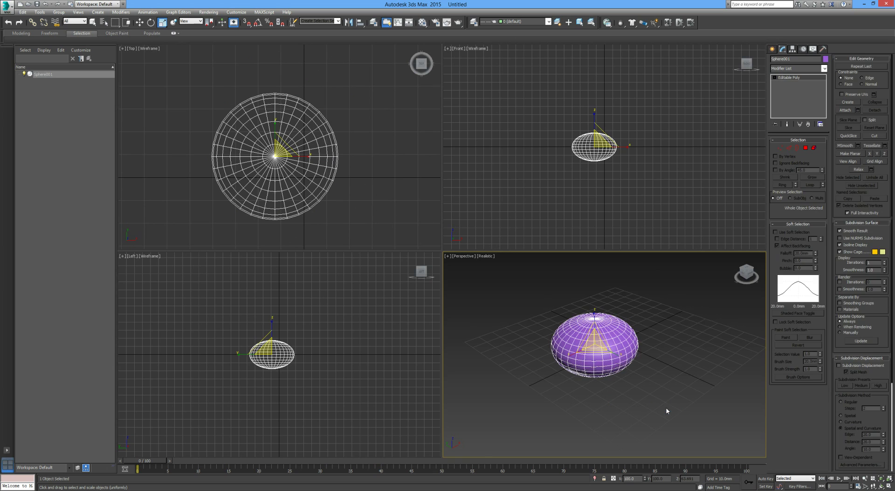
pyautogui.click(669, 340)
pyautogui.click(349, 196)
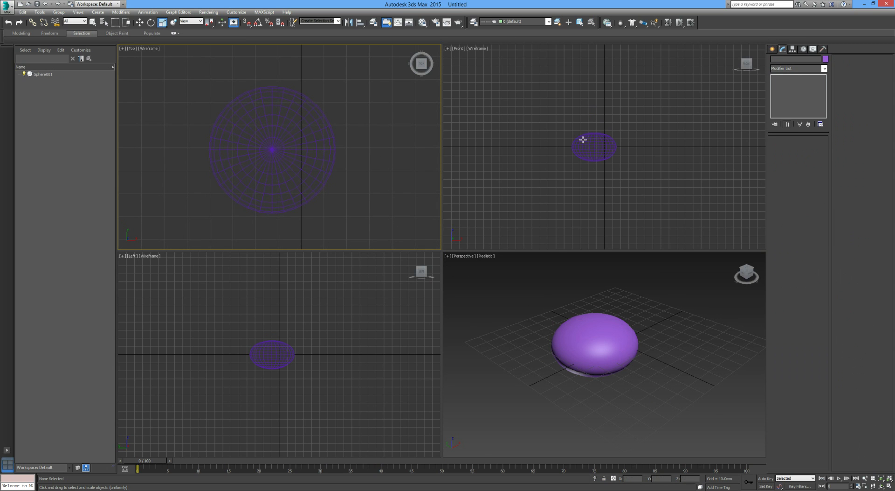
pyautogui.click(772, 48)
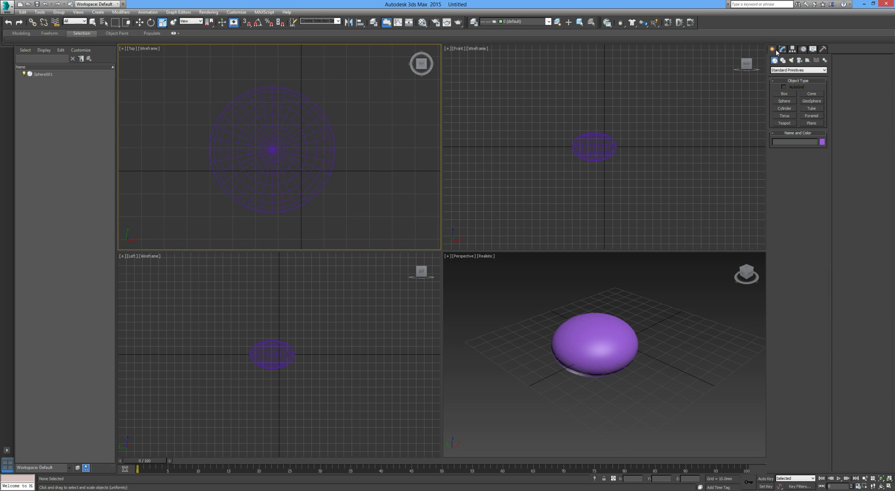
pyautogui.click(783, 61)
# Enable Grid Points and Endpoint snaps in Grid and Snap Settings and turn snapping on
pyautogui.click(811, 99)
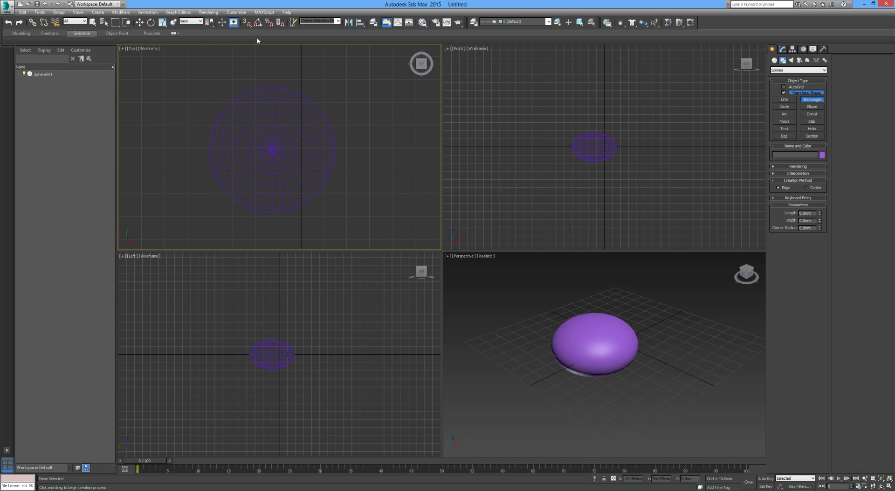
pyautogui.rightClick(260, 24)
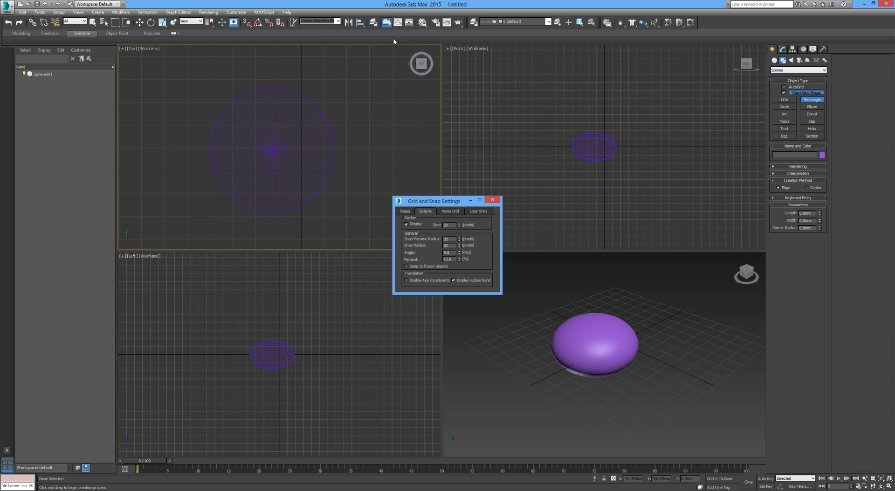
pyautogui.click(405, 211)
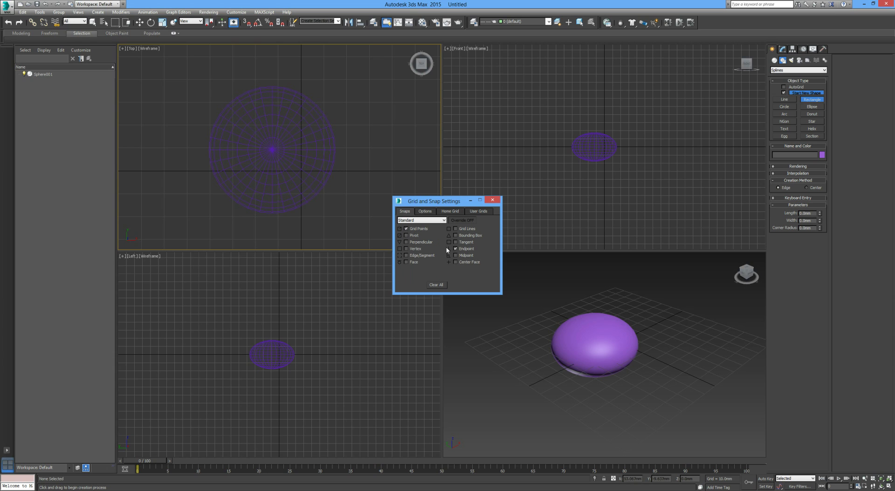
pyautogui.click(491, 201)
pyautogui.moveTo(343, 206); pyautogui.dragTo(344, 200, button='middle')
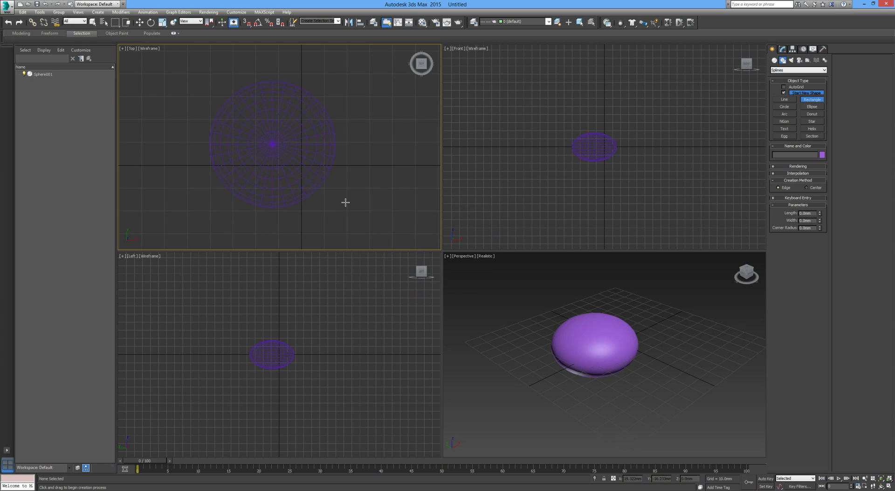
pyautogui.press('s')
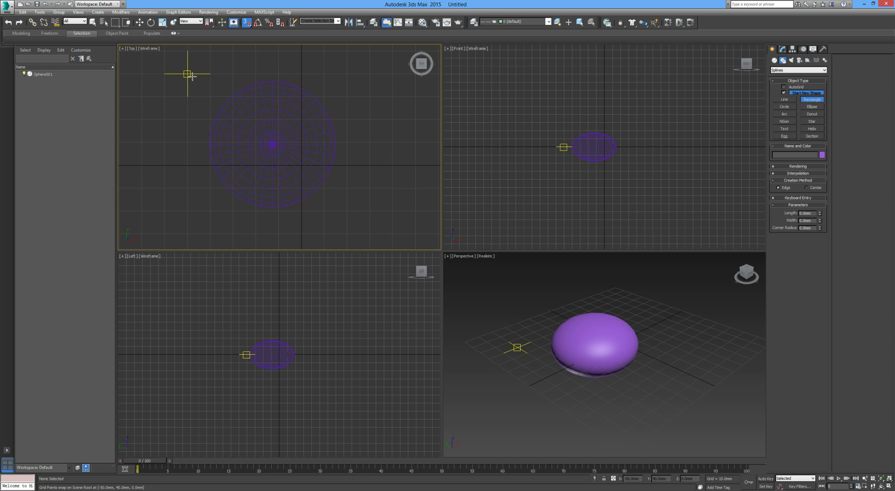
# Drag a test rectangle from a grid snap point, then cancel it
pyautogui.moveTo(188, 74); pyautogui.dragTo(366, 230)
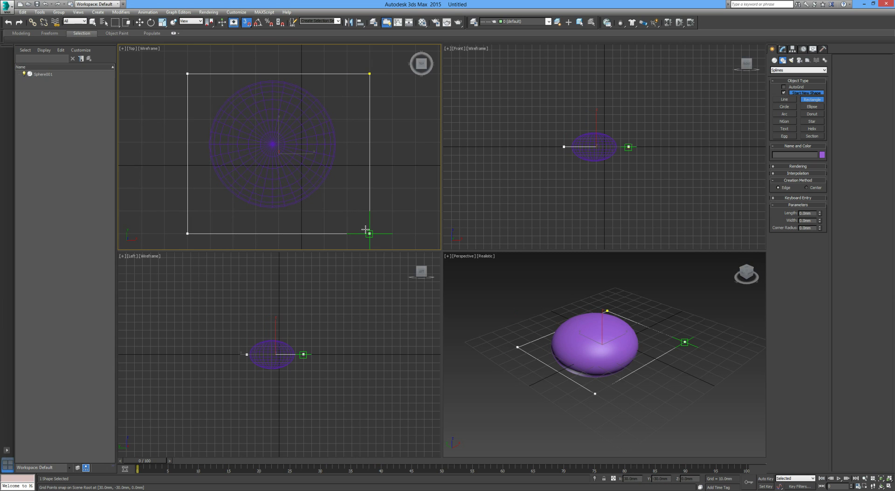
pyautogui.rightClick(365, 231)
pyautogui.rightClick(366, 232)
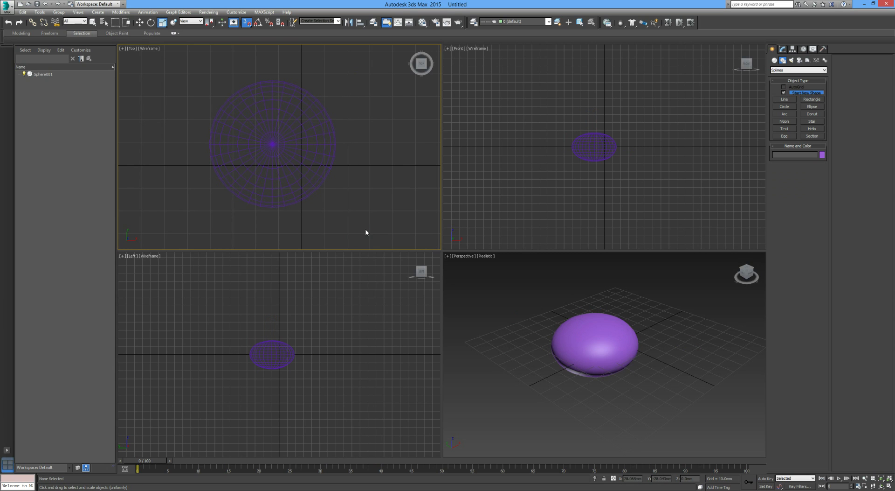
pyautogui.moveTo(366, 232); pyautogui.dragTo(324, 217, button='middle')
# Move the flattened sphere so it snaps onto the grid origin
pyautogui.press('w')
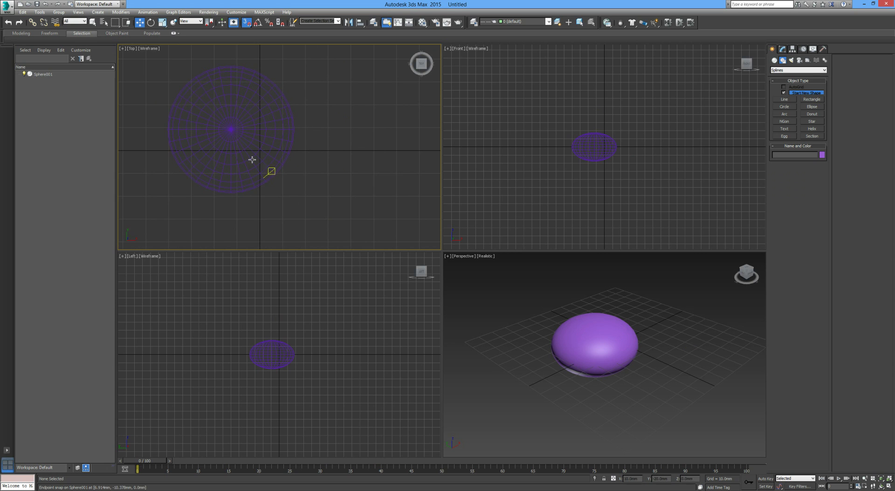
pyautogui.scroll(4, 231, 130)
pyautogui.scroll(-4, 231, 130)
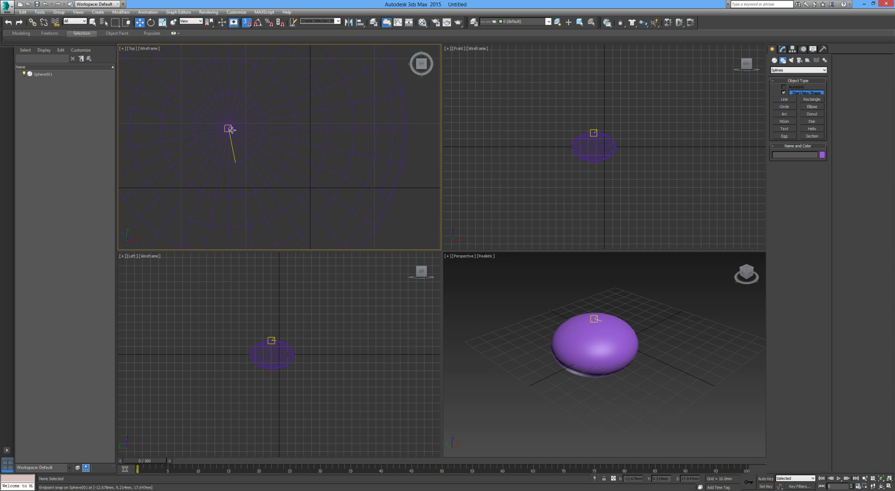
pyautogui.click(230, 129)
pyautogui.moveTo(230, 130); pyautogui.dragTo(259, 151)
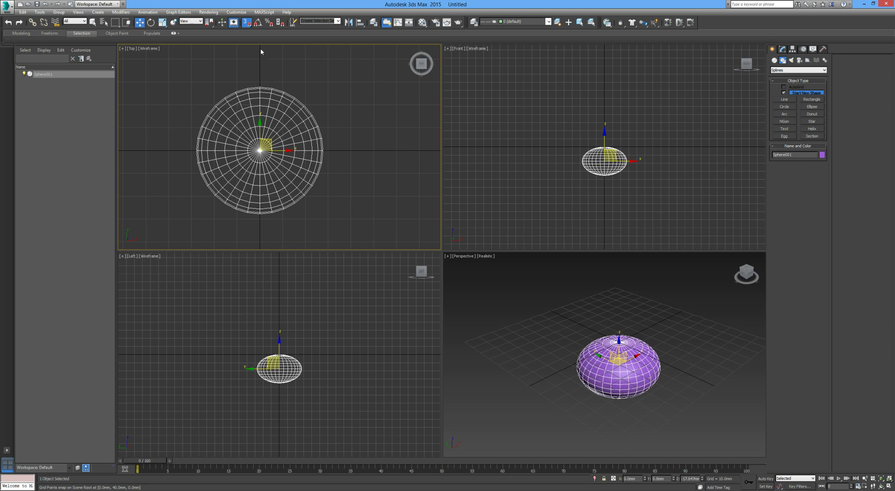
pyautogui.moveTo(233, 159); pyautogui.dragTo(243, 146, button='middle')
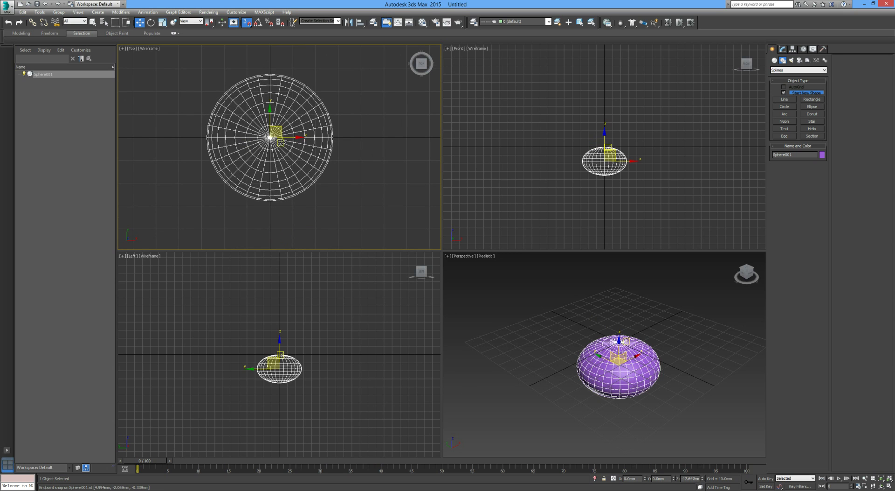
pyautogui.moveTo(282, 141); pyautogui.dragTo(278, 149, button='middle')
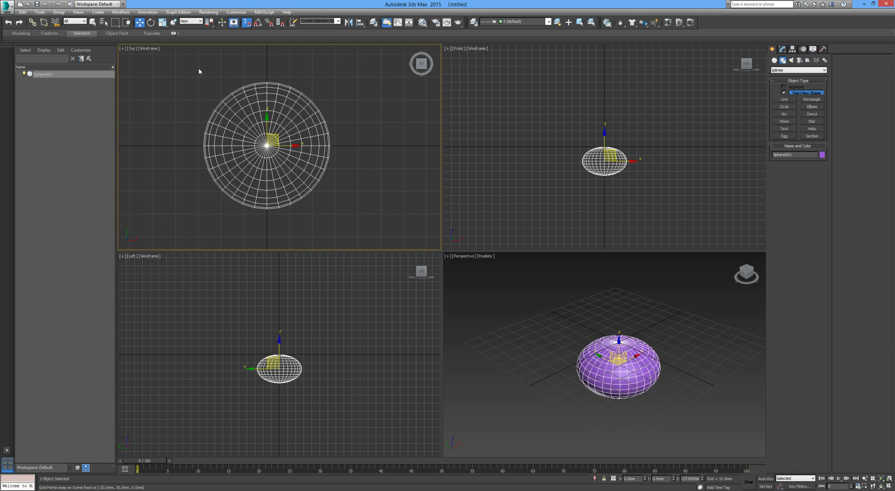
pyautogui.click(805, 100)
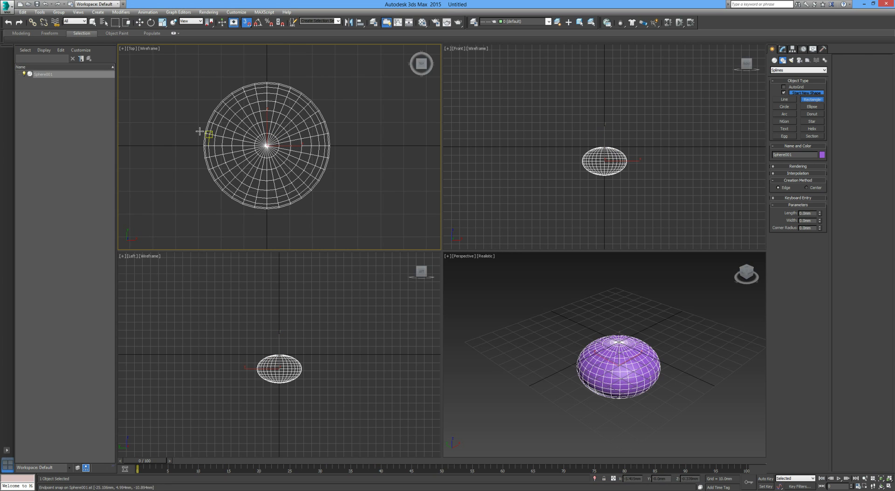
# Draw a 60 mm square Rectangle001 framing the seat in the Top view, toggling Sphere001's visibility
pyautogui.moveTo(198, 76); pyautogui.dragTo(335, 213)
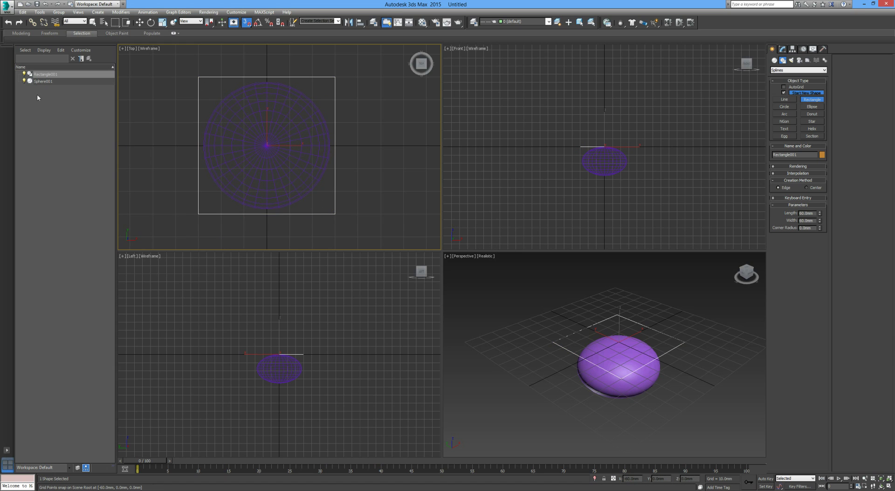
pyautogui.click(26, 82)
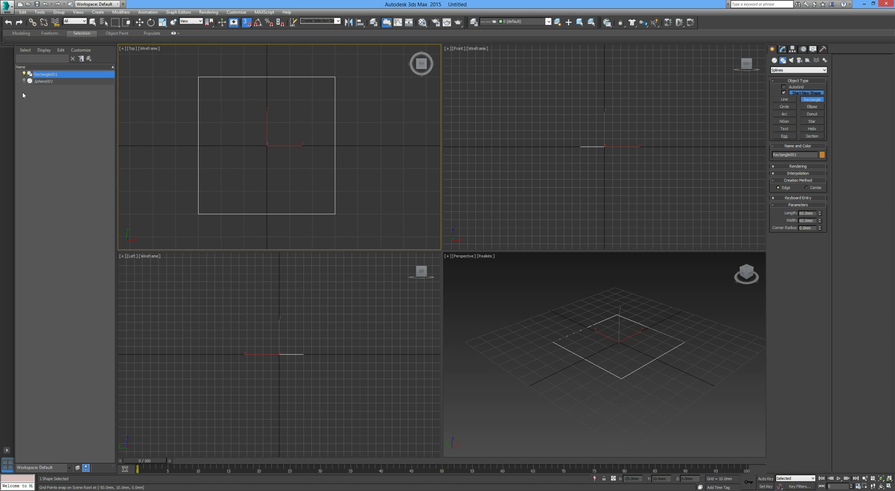
pyautogui.click(25, 82)
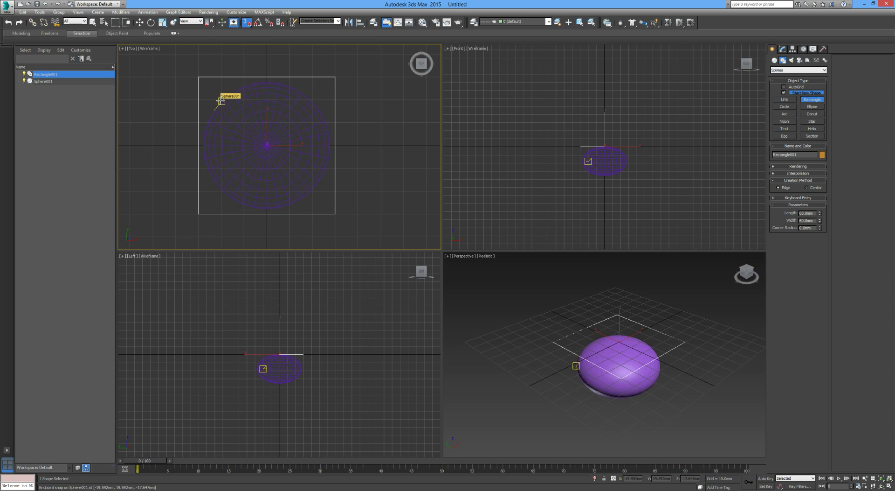
# Draw a small corner square and Shift-move three instances to the other seat corners
pyautogui.click(24, 81)
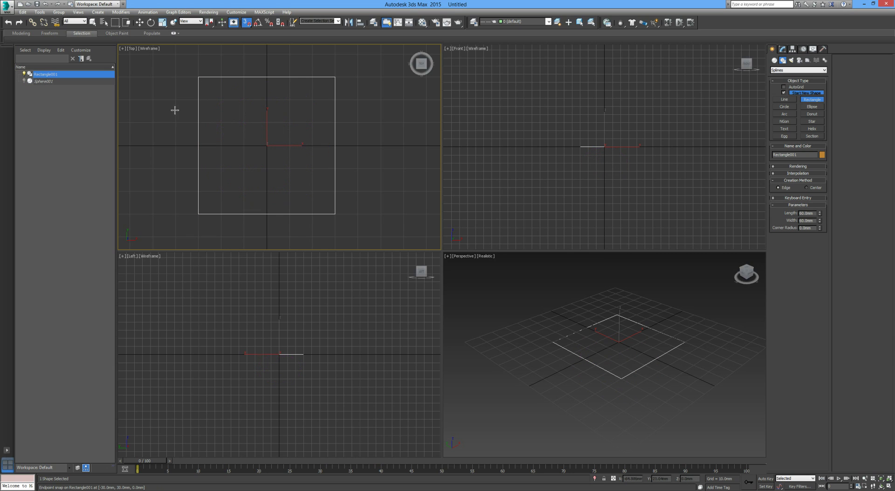
pyautogui.moveTo(220, 100); pyautogui.dragTo(231, 109)
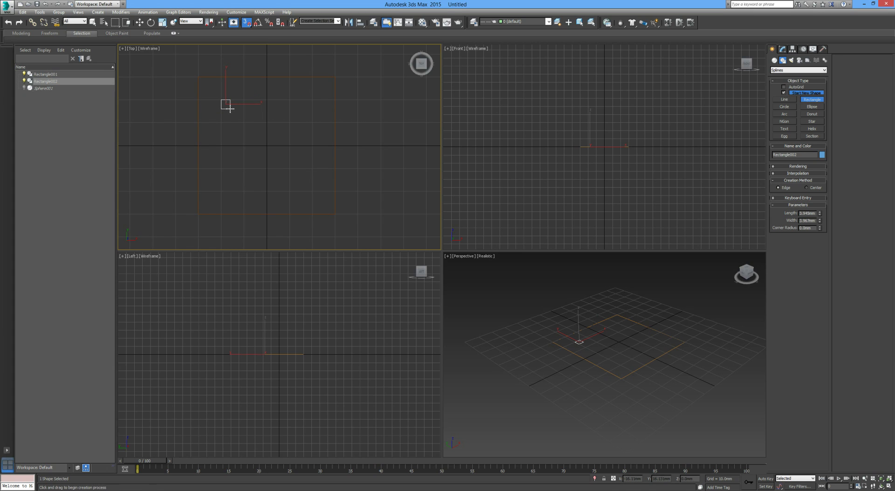
pyautogui.press('w')
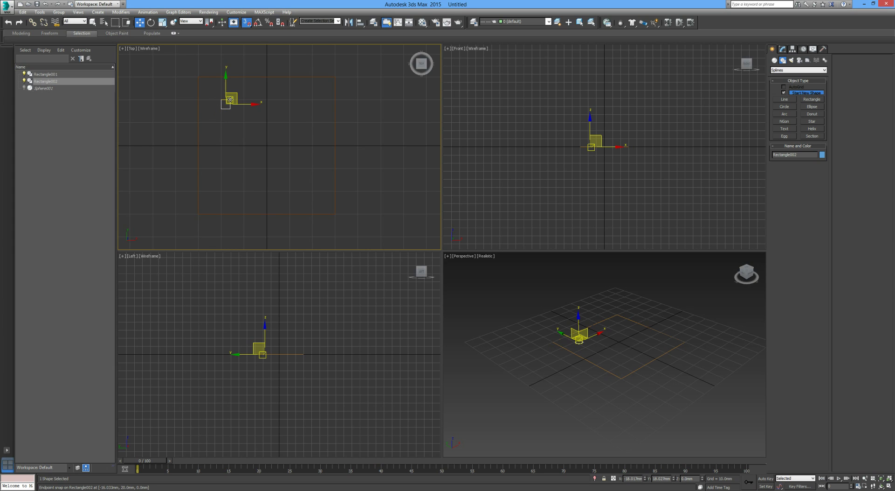
pyautogui.moveTo(231, 99); pyautogui.dragTo(312, 102)
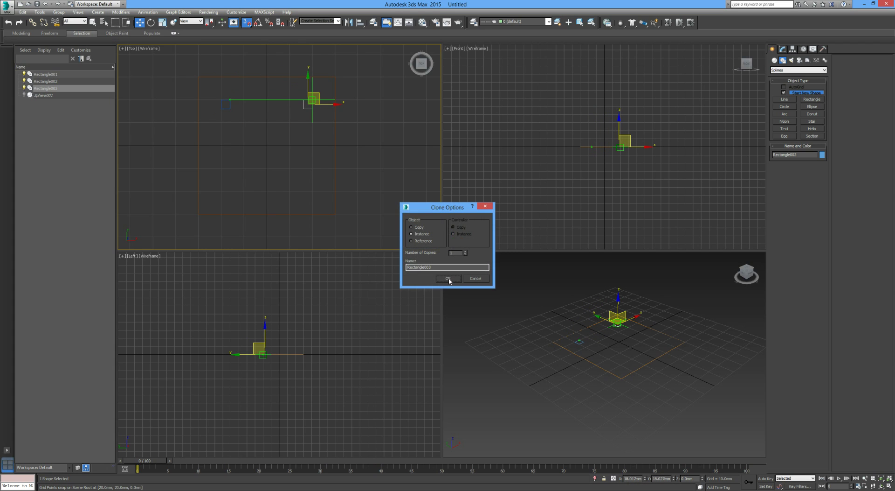
pyautogui.click(449, 279)
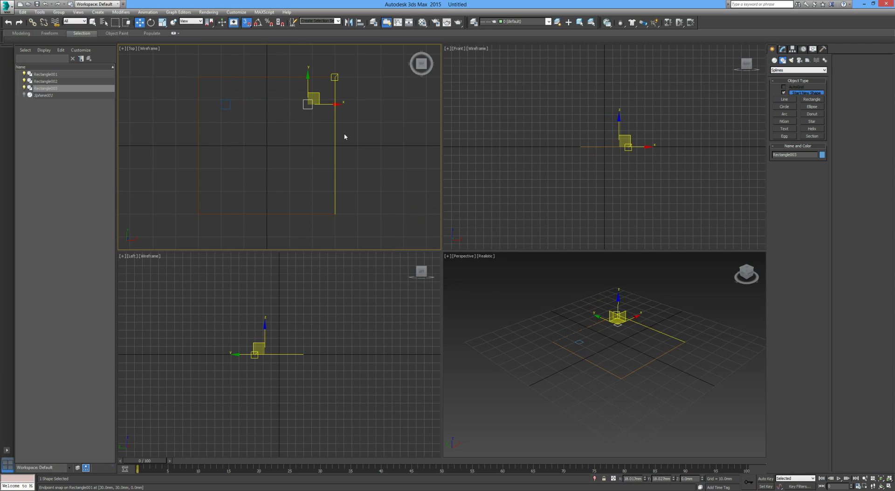
pyautogui.moveTo(312, 108); pyautogui.dragTo(312, 191)
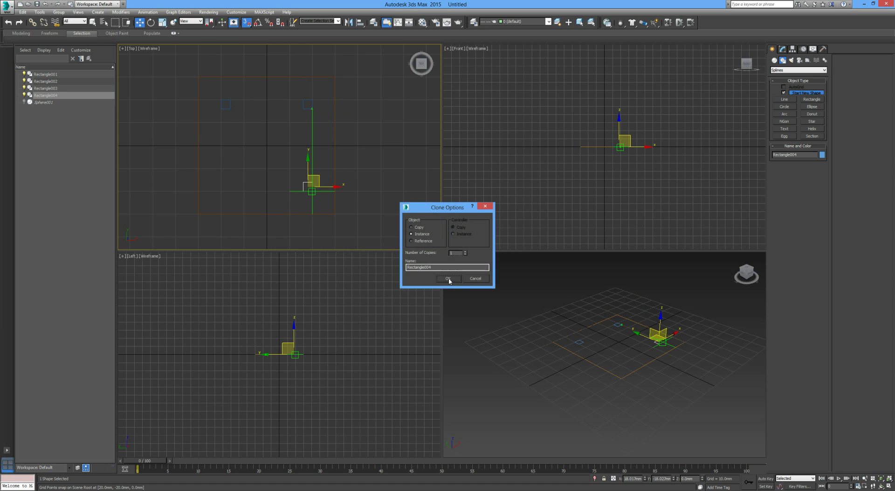
pyautogui.click(448, 279)
pyautogui.moveTo(303, 192); pyautogui.dragTo(213, 194)
pyautogui.click(449, 279)
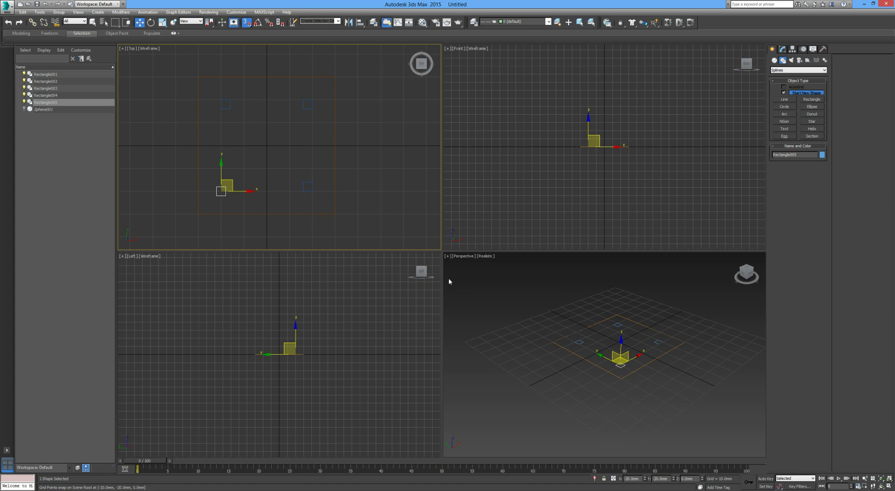
# Cancel the extra move and delete the large guide rectangle Rectangle001
pyautogui.rightClick(381, 220)
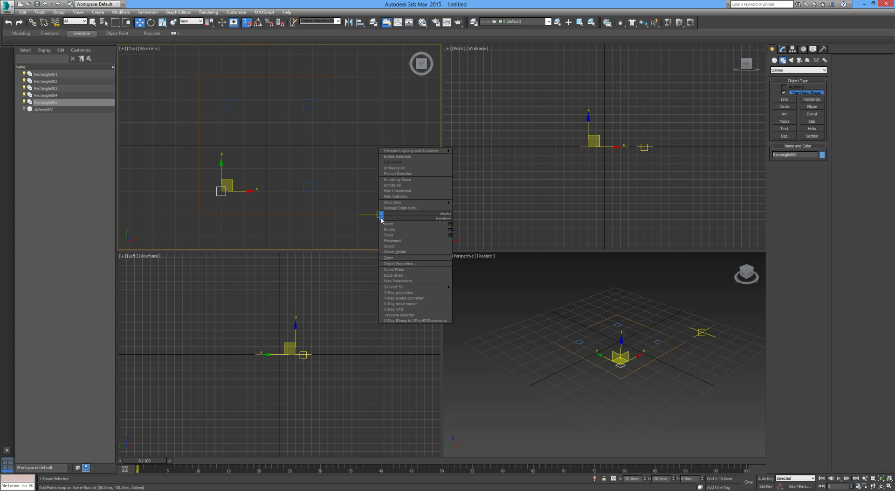
pyautogui.press('Escape')
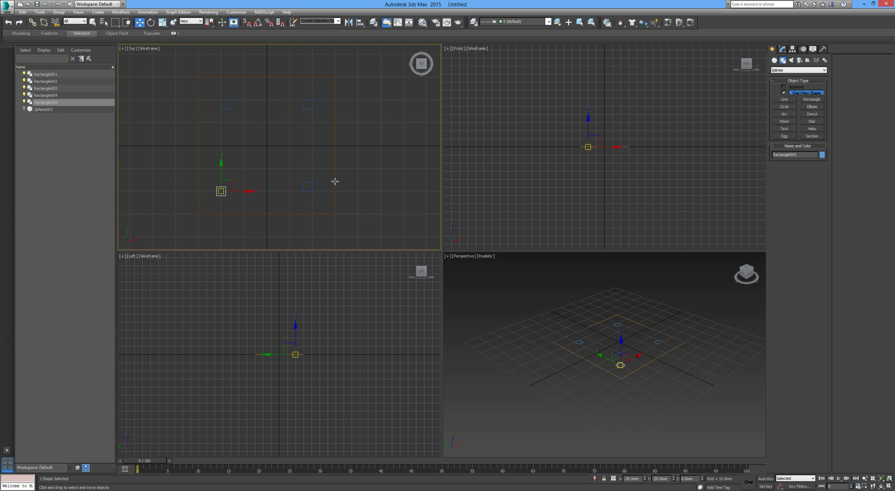
pyautogui.click(334, 181)
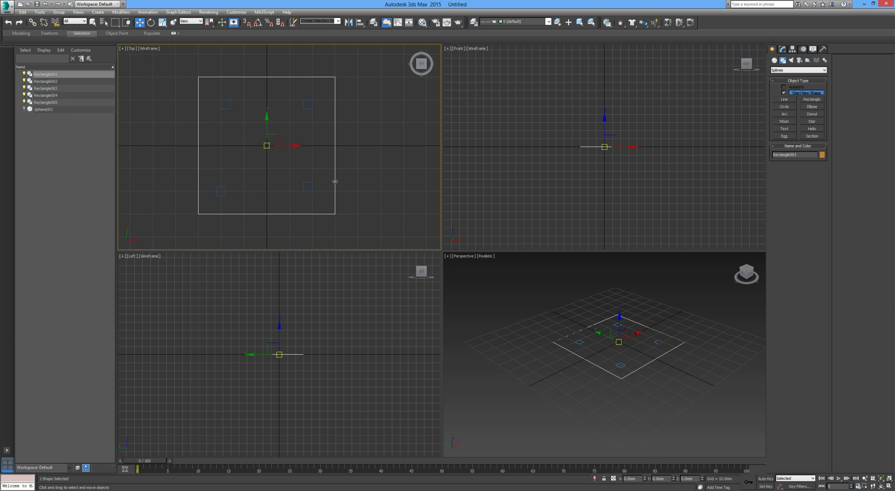
pyautogui.press('Delete')
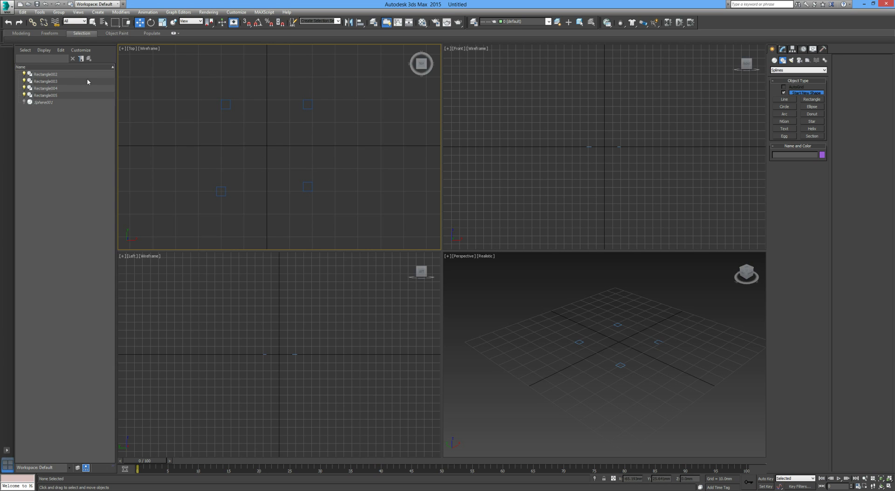
# Select Rectangle002–005 in the Scene Explorer and group them as 'Base Points'
pyautogui.click(60, 74)
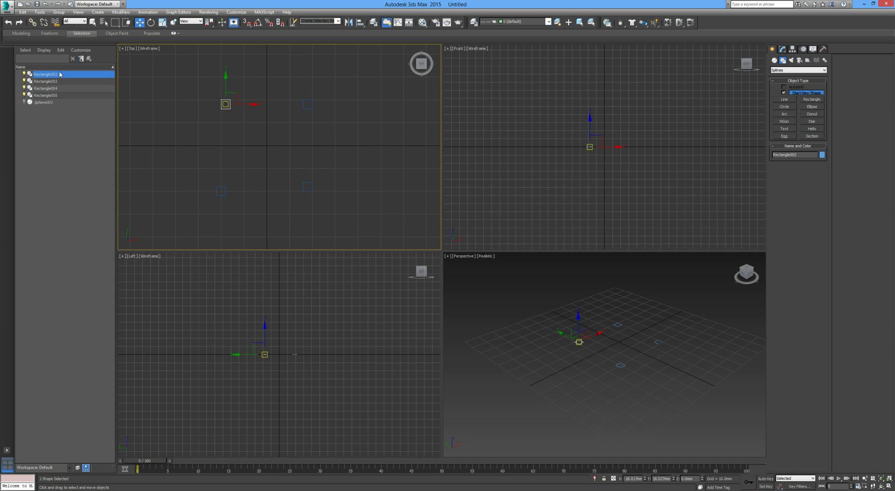
pyautogui.keyDown('shift'); pyautogui.click(55, 96); pyautogui.keyUp('shift')
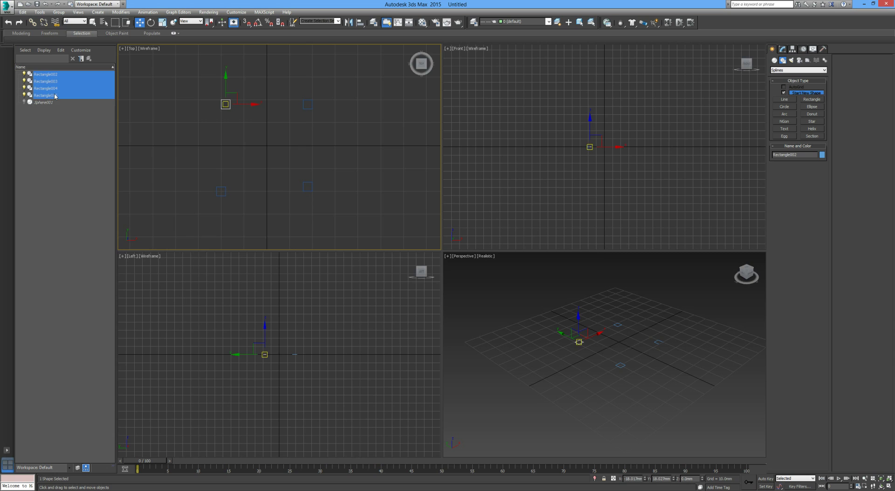
pyautogui.click(59, 12)
pyautogui.click(68, 21)
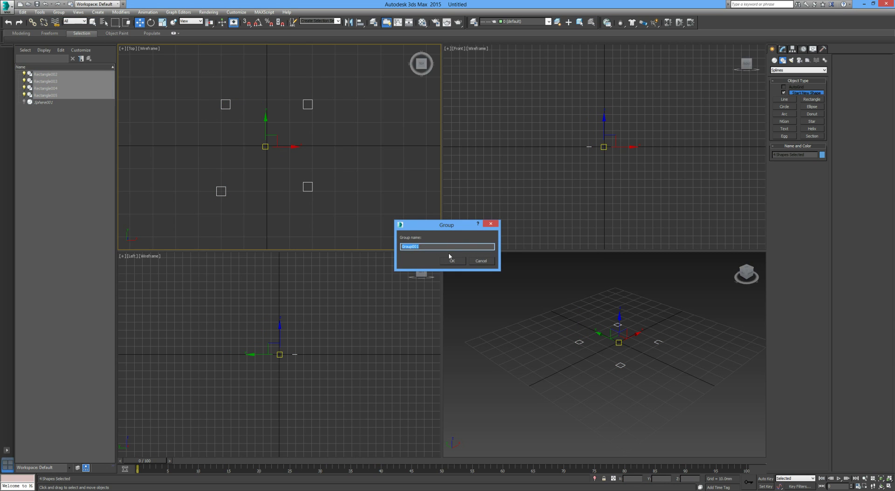
pyautogui.write('Base Points')
pyautogui.press('Return')
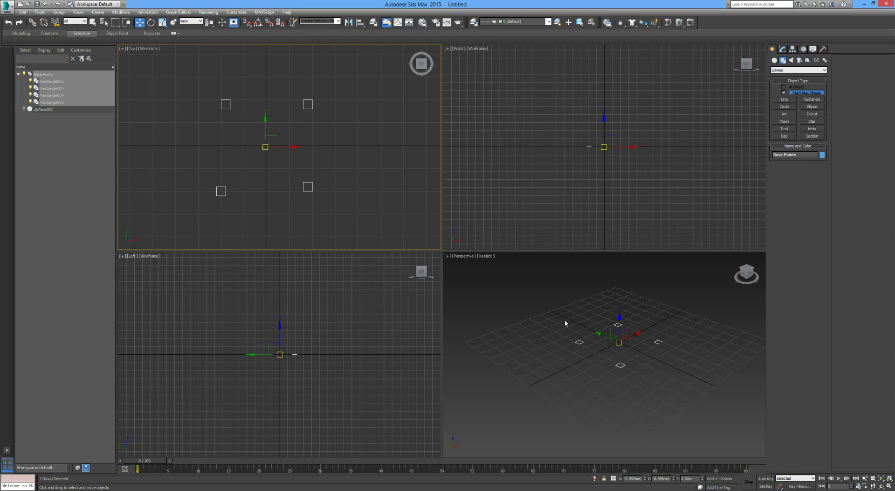
pyautogui.scroll(2, 565, 322)
pyautogui.scroll(2, 544, 324)
pyautogui.scroll(3, 544, 326)
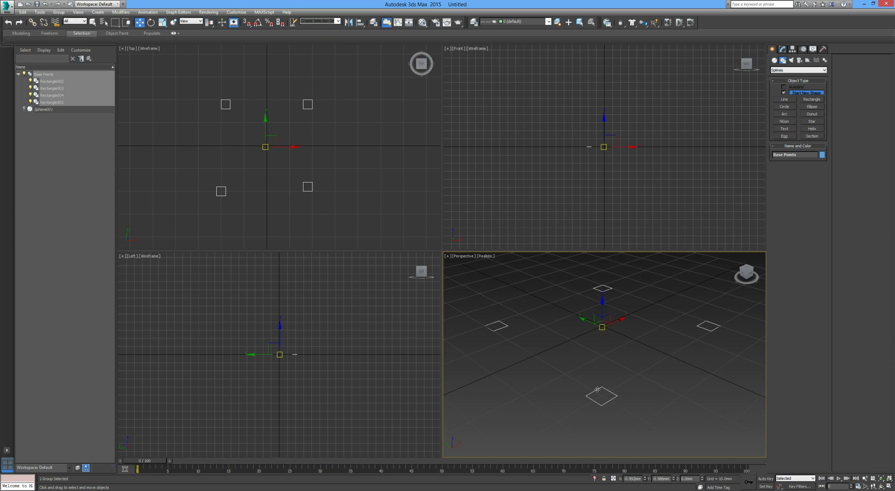
pyautogui.click(782, 50)
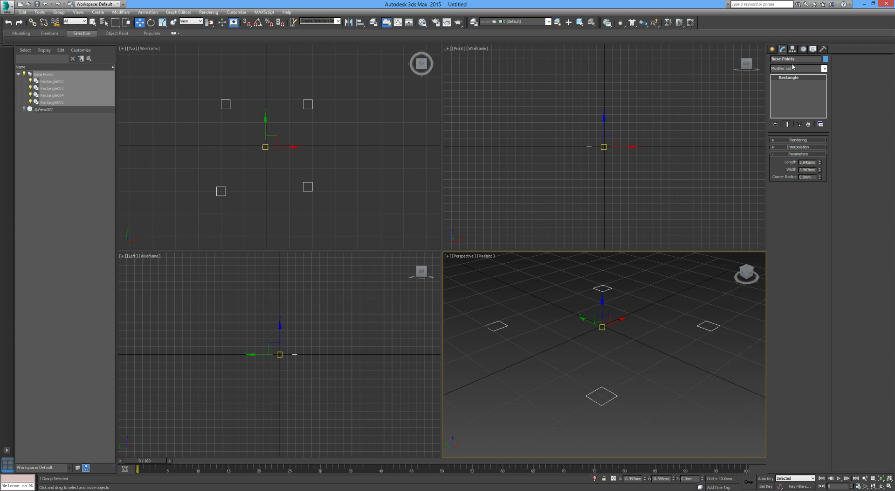
# Add a Cap Holes modifier to the Base Points group and unhide the sphere
pyautogui.click(794, 69)
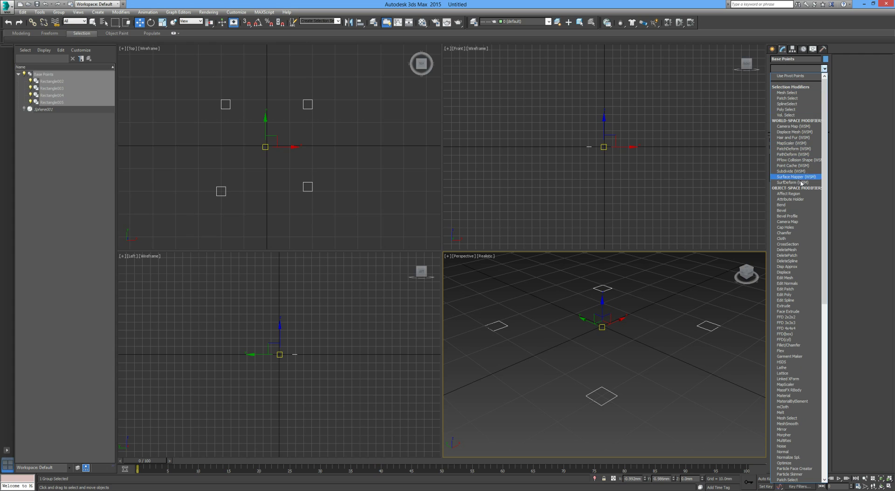
pyautogui.click(788, 227)
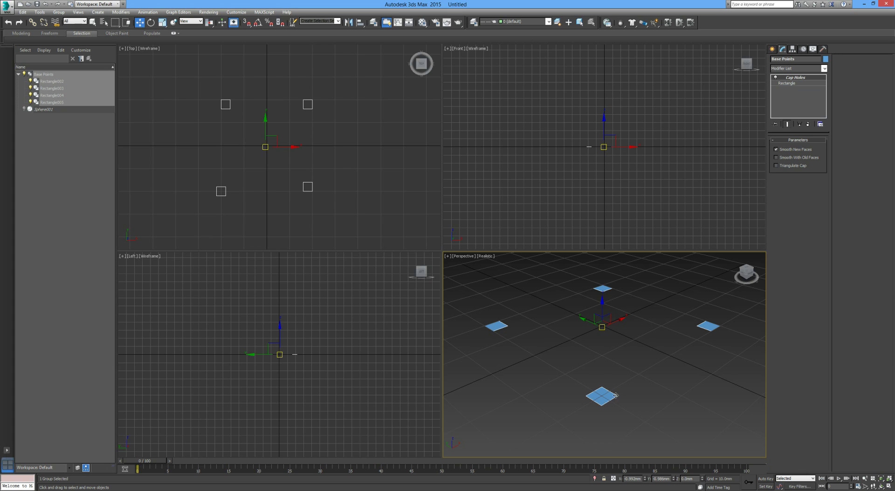
pyautogui.scroll(-6, 615, 395)
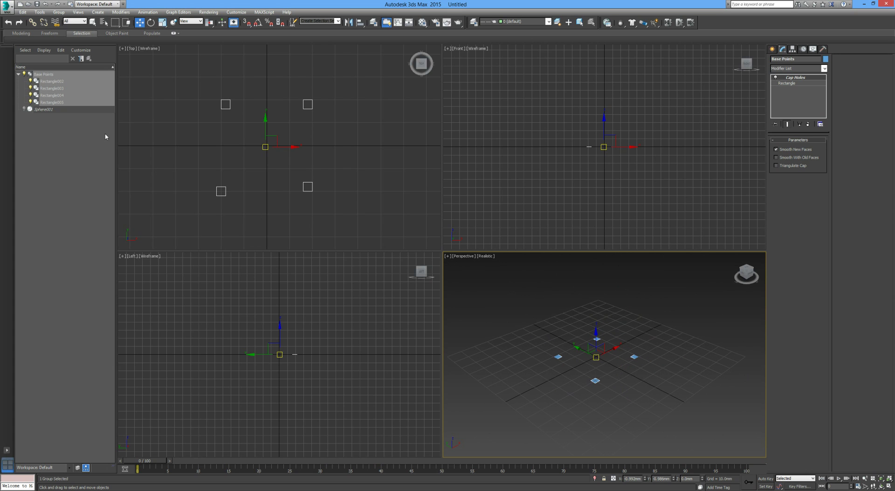
pyautogui.click(24, 109)
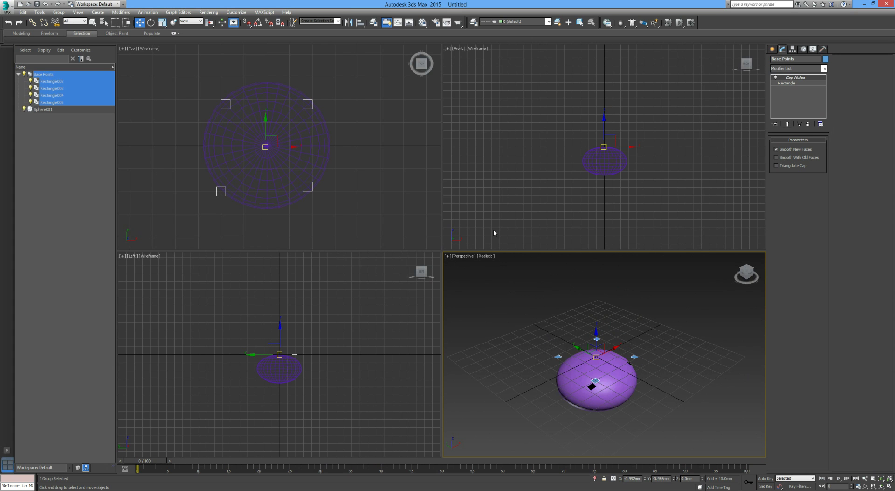
# Lift Sphere001 along Z so it sits above the Base Points squares
pyautogui.click(46, 109)
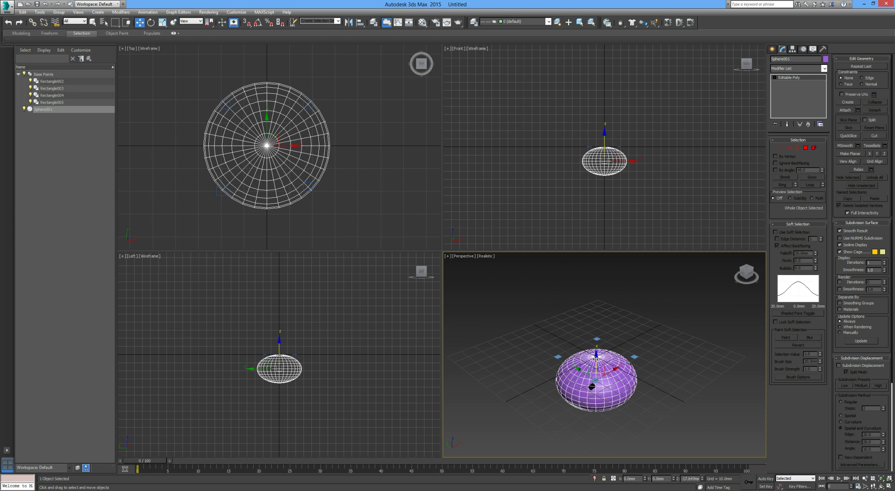
pyautogui.moveTo(596, 358); pyautogui.dragTo(597, 292)
pyautogui.click(686, 295)
pyautogui.keyDown('alt'); pyautogui.moveTo(687, 302); pyautogui.dragTo(654, 321, button='middle'); pyautogui.keyUp('alt')
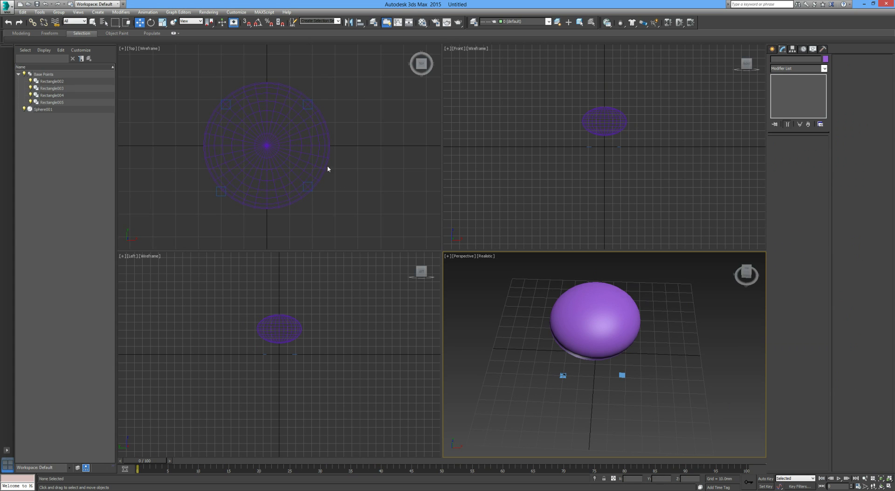
pyautogui.click(282, 160)
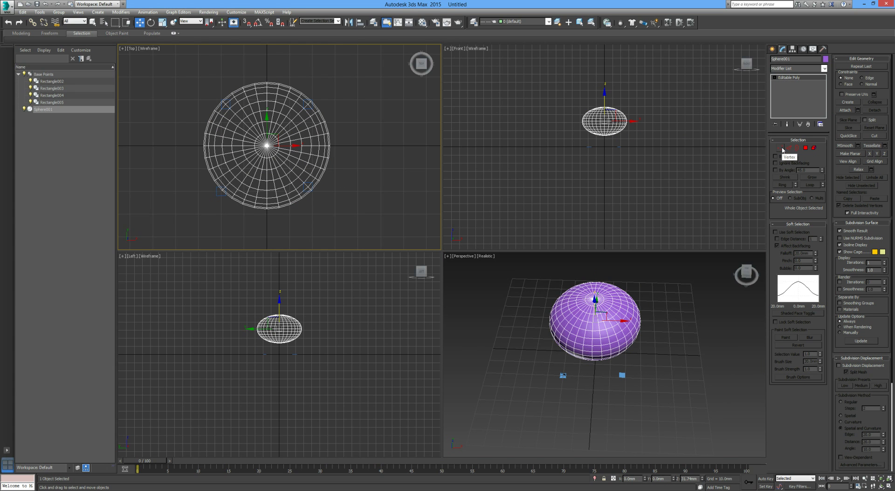
pyautogui.click(781, 148)
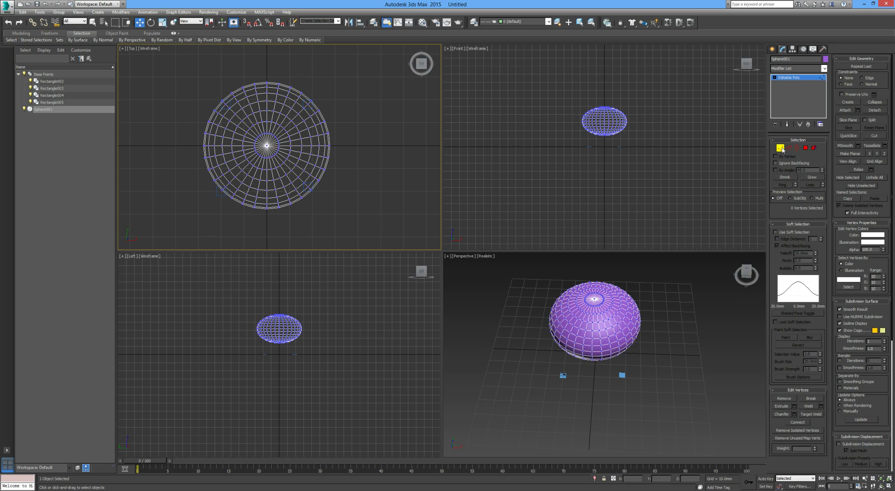
# Soft-select the sphere's top vertex with a wider falloff and drag it down into a dished hollow
pyautogui.click(267, 169)
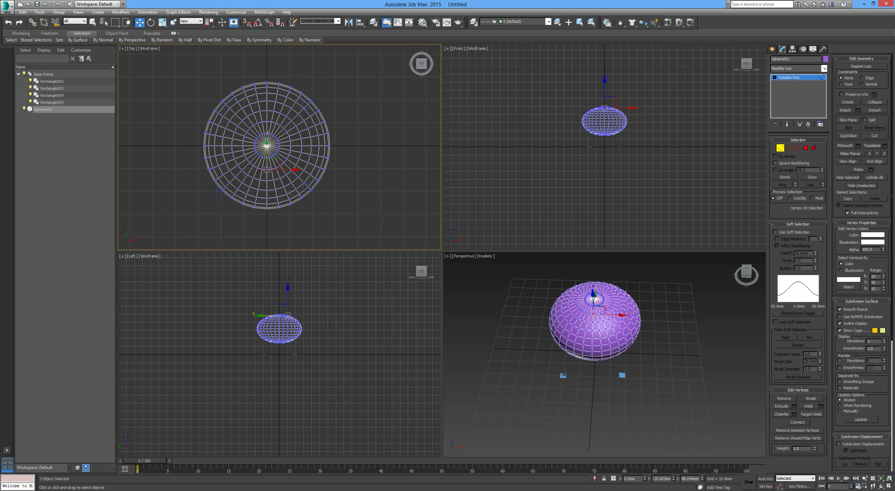
pyautogui.click(777, 232)
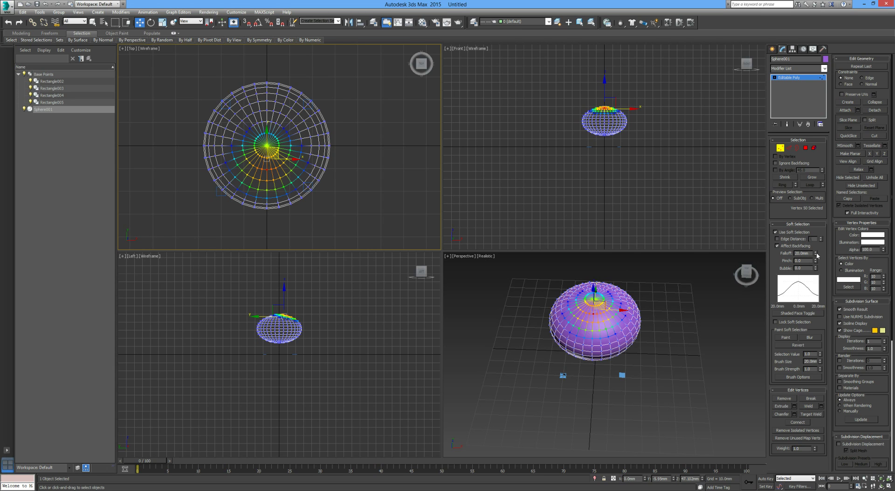
pyautogui.moveTo(815, 253); pyautogui.dragTo(817, 237)
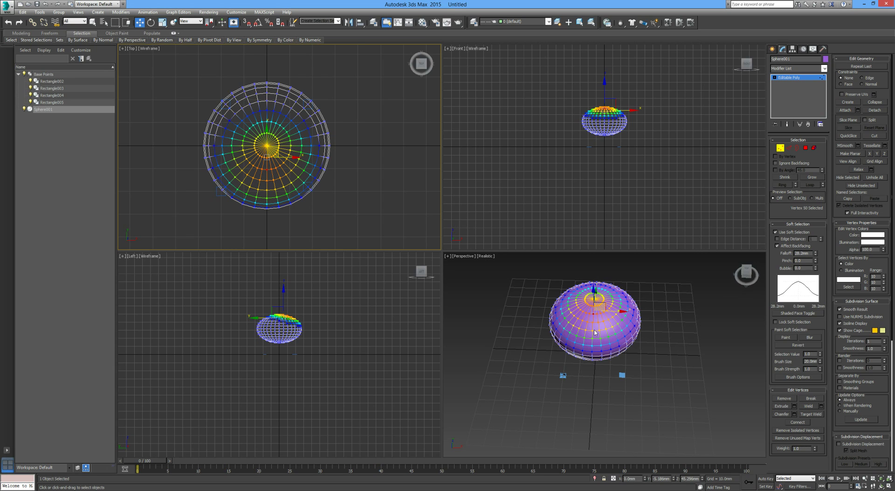
pyautogui.rightClick(617, 307)
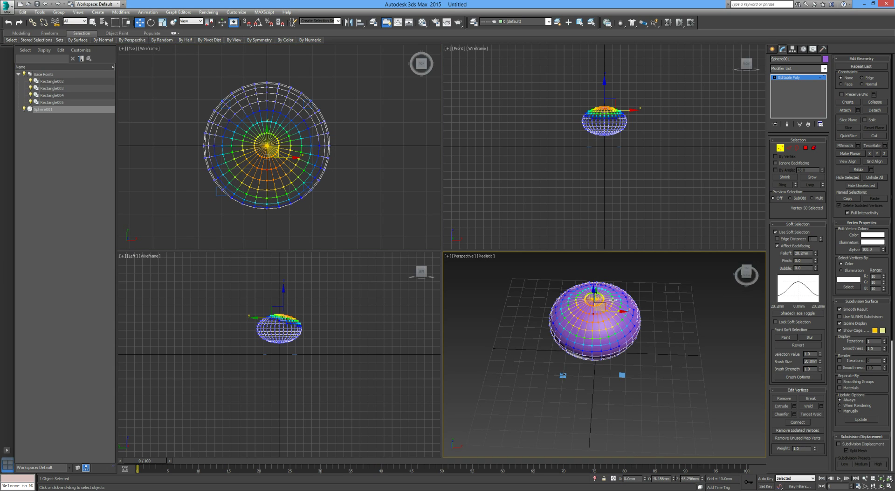
pyautogui.keyDown('alt'); pyautogui.moveTo(612, 300); pyautogui.dragTo(599, 291, button='middle'); pyautogui.keyUp('alt')
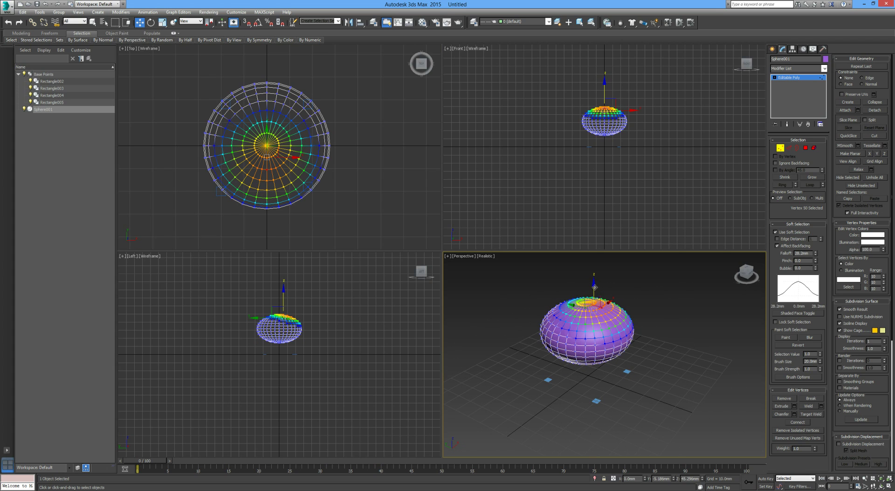
pyautogui.moveTo(595, 287); pyautogui.dragTo(629, 151)
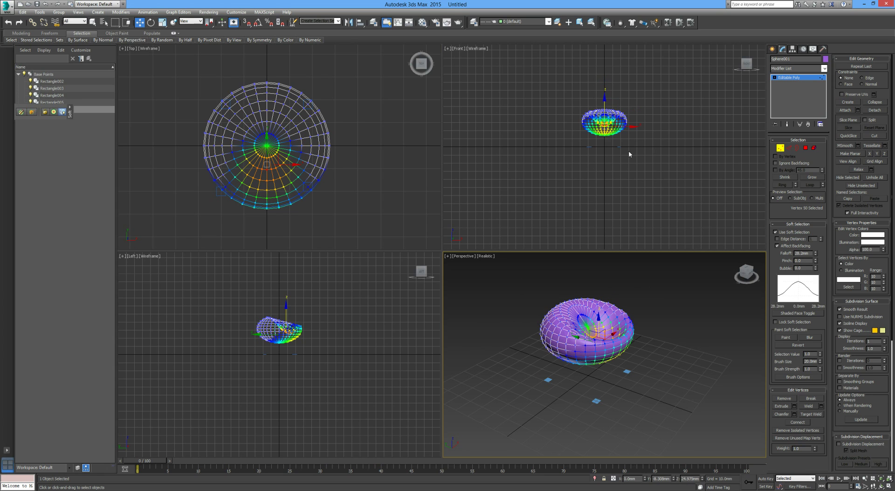
pyautogui.rightClick(629, 153)
pyautogui.scroll(4, 623, 135)
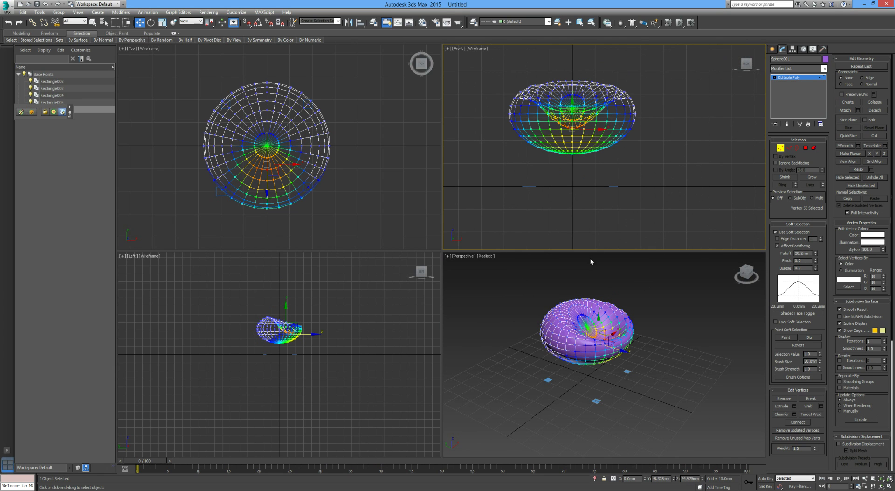
pyautogui.click(664, 323)
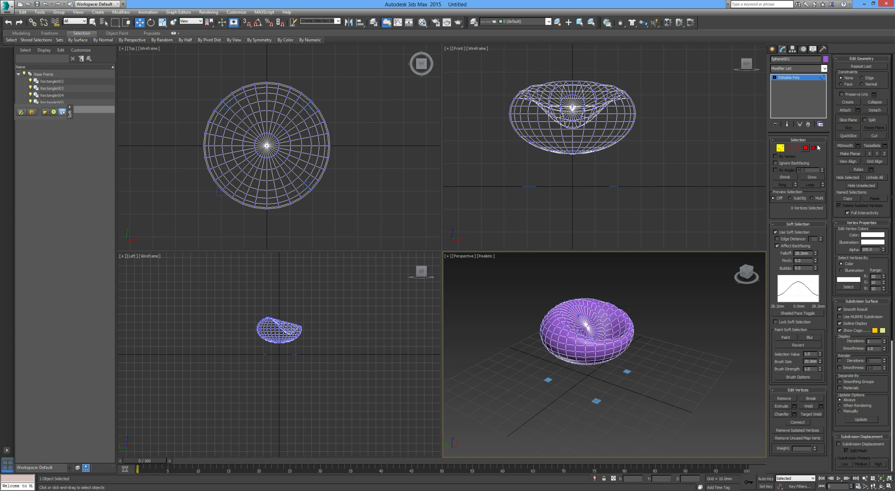
# Leave vertex editing on the seat and reframe the shaded viewport
pyautogui.click(781, 150)
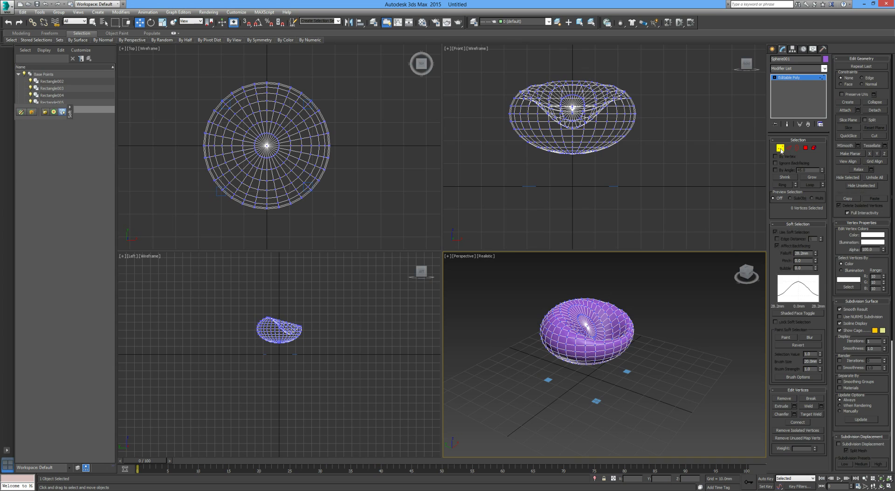
pyautogui.moveTo(667, 336); pyautogui.dragTo(658, 320, button='middle')
pyautogui.click(617, 348)
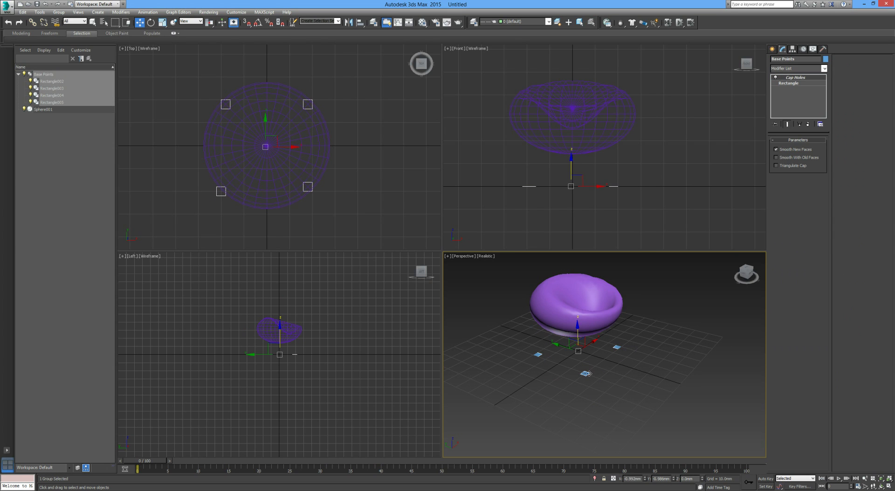
pyautogui.click(622, 357)
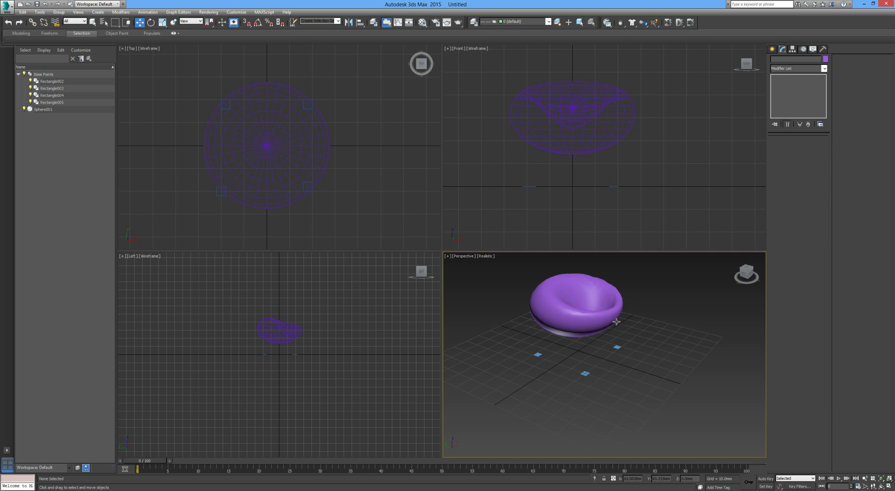
pyautogui.keyDown('alt'); pyautogui.moveTo(616, 322); pyautogui.dragTo(635, 310, button='middle'); pyautogui.keyUp('alt')
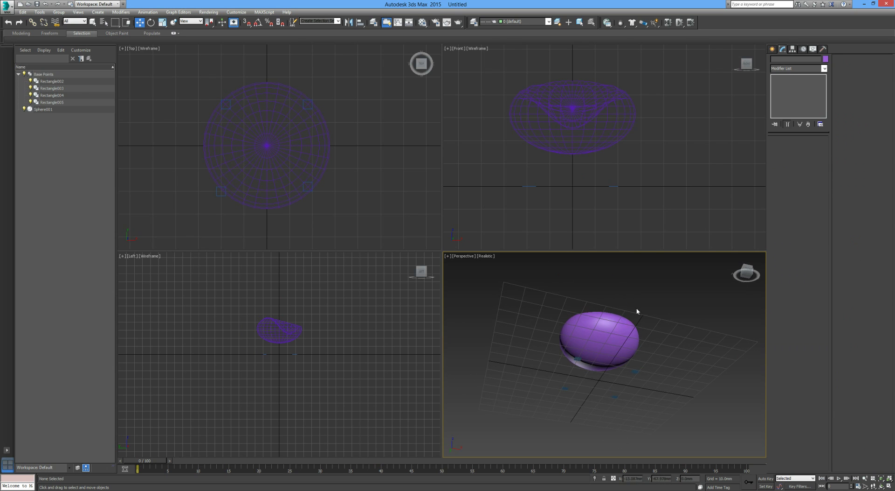
# Make the shaded view a grid-free orthographic top-down view
pyautogui.click(746, 275)
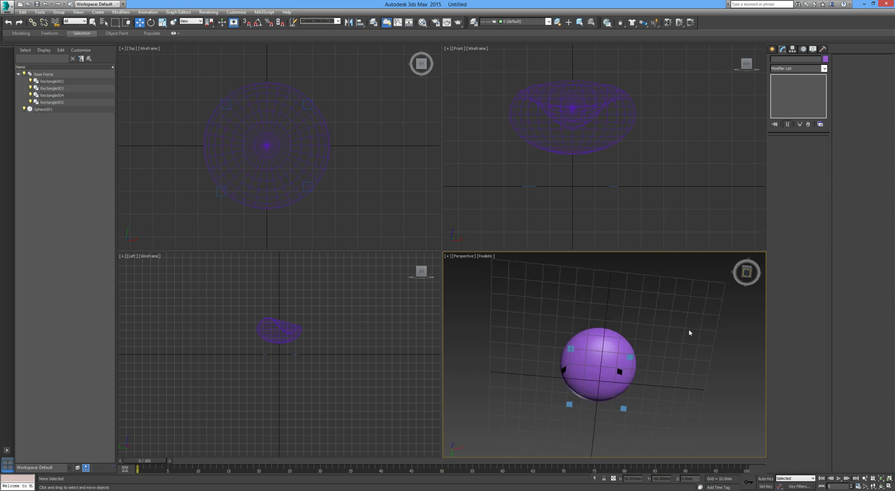
pyautogui.press('g')
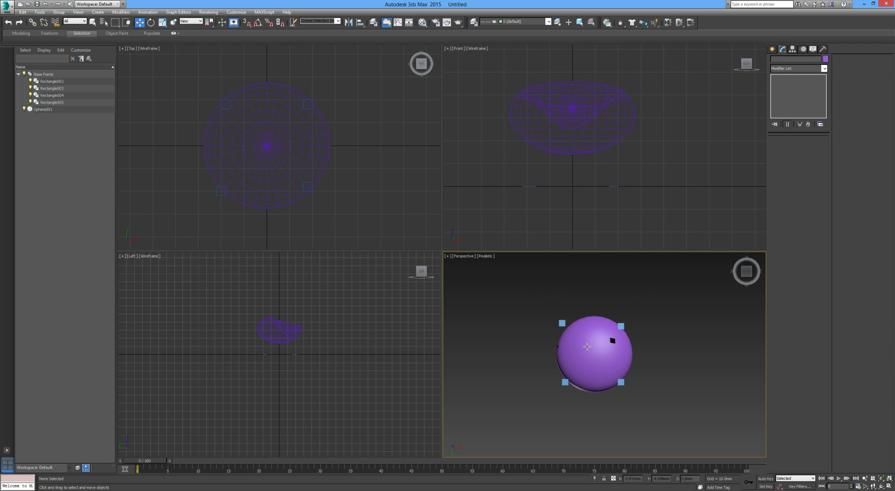
pyautogui.press('u')
pyautogui.scroll(-3, 620, 322)
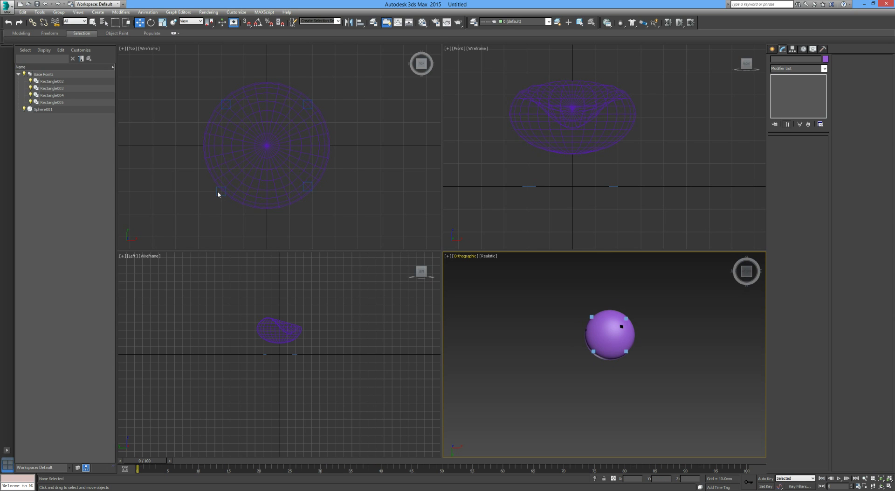
pyautogui.scroll(4, 217, 194)
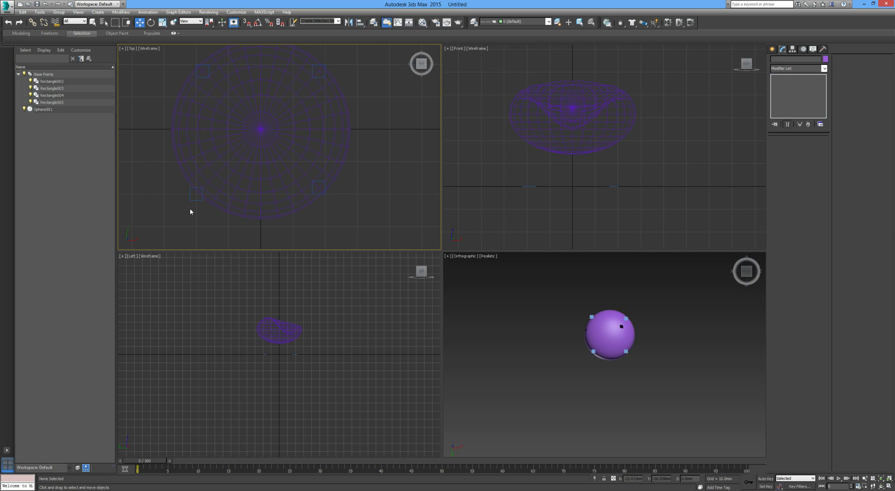
# Ungroup Base Points into Rectangle002–Rectangle005 and select the lower-left Rectangle005
pyautogui.click(46, 75)
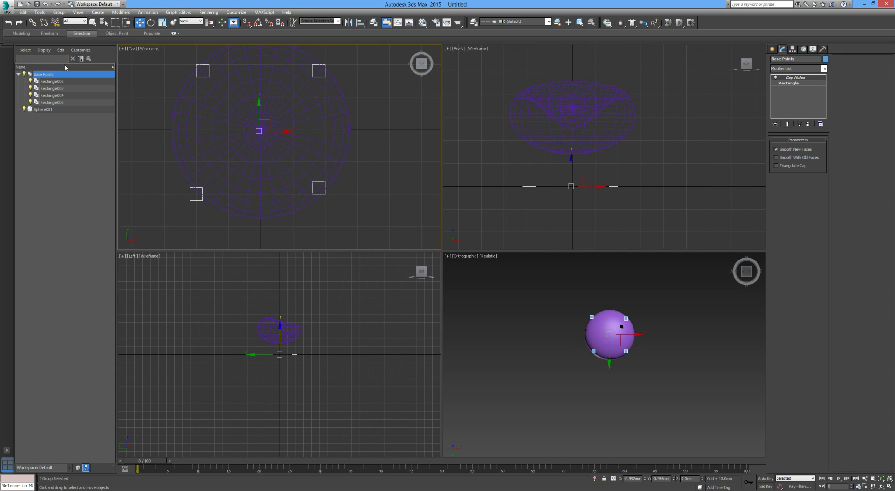
pyautogui.click(56, 103)
pyautogui.click(78, 165)
pyautogui.click(56, 103)
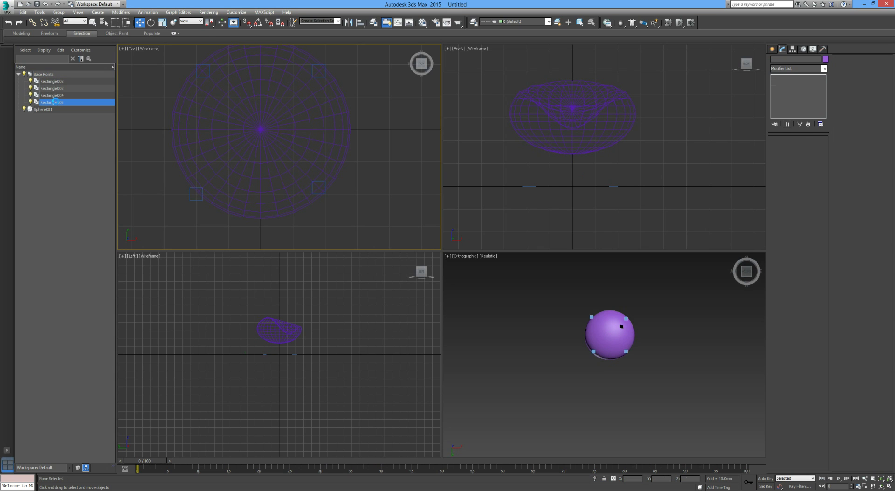
pyautogui.click(47, 75)
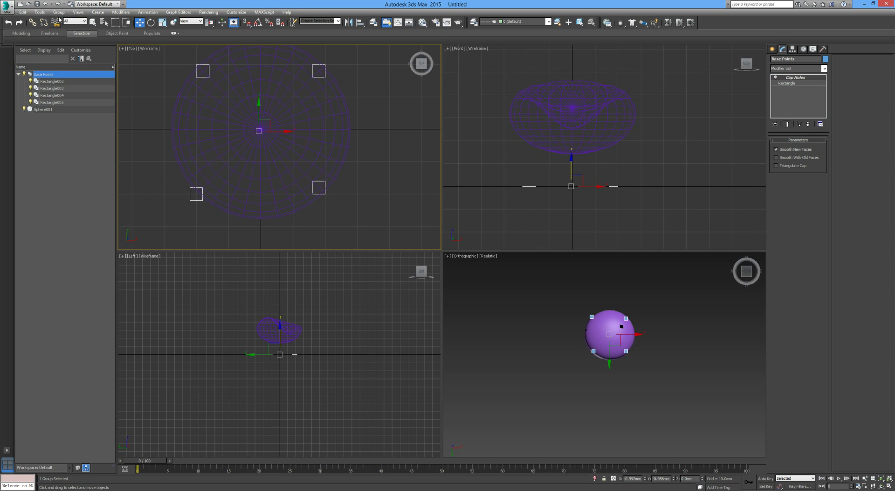
pyautogui.click(58, 12)
pyautogui.click(68, 21)
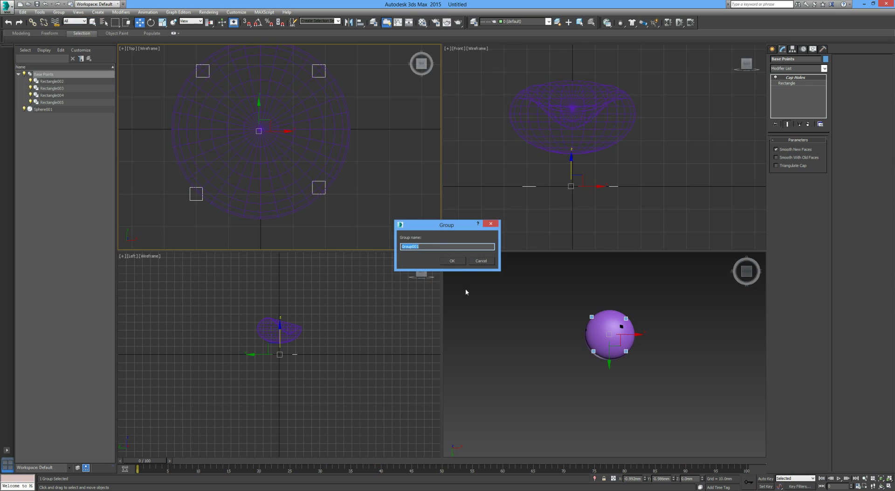
pyautogui.click(491, 224)
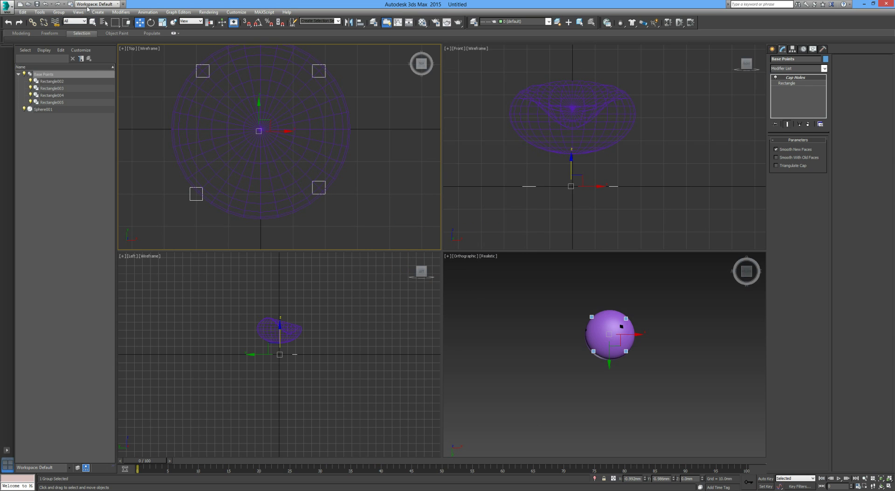
pyautogui.click(59, 12)
pyautogui.click(70, 29)
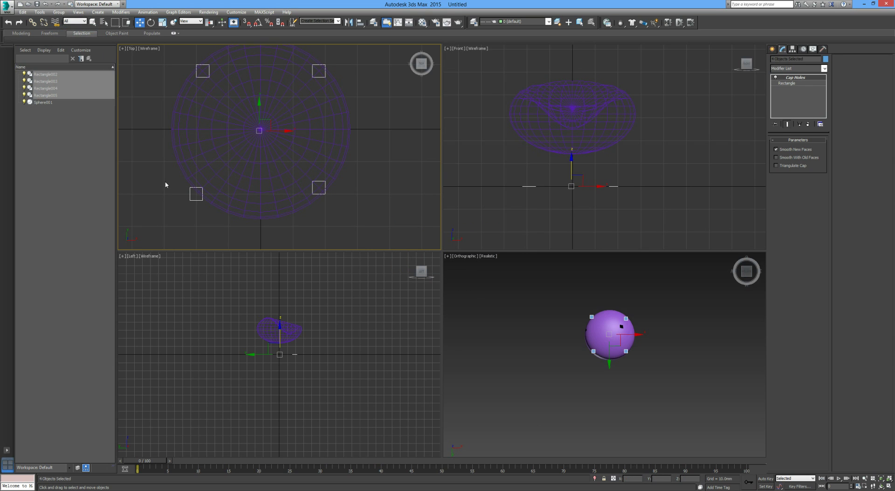
pyautogui.click(197, 189)
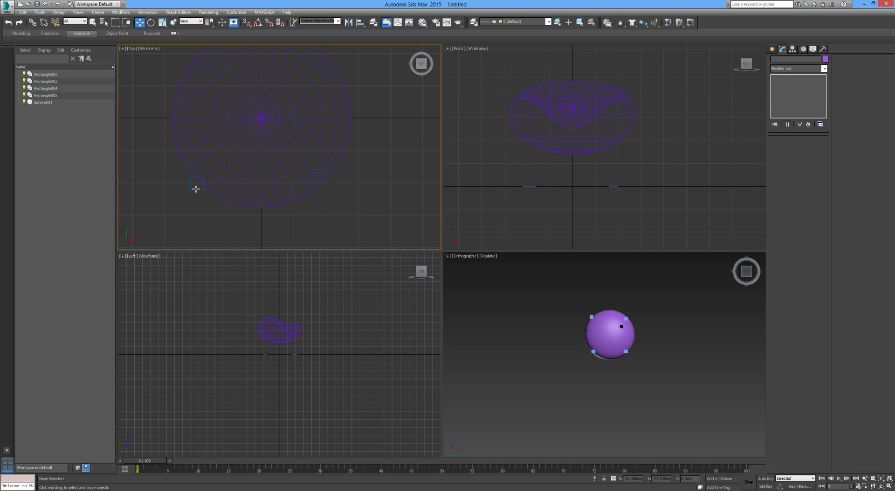
# With 3D snaps on, snap-move Rectangle005's corner onto a Sphere001 vertex
pyautogui.press('s')
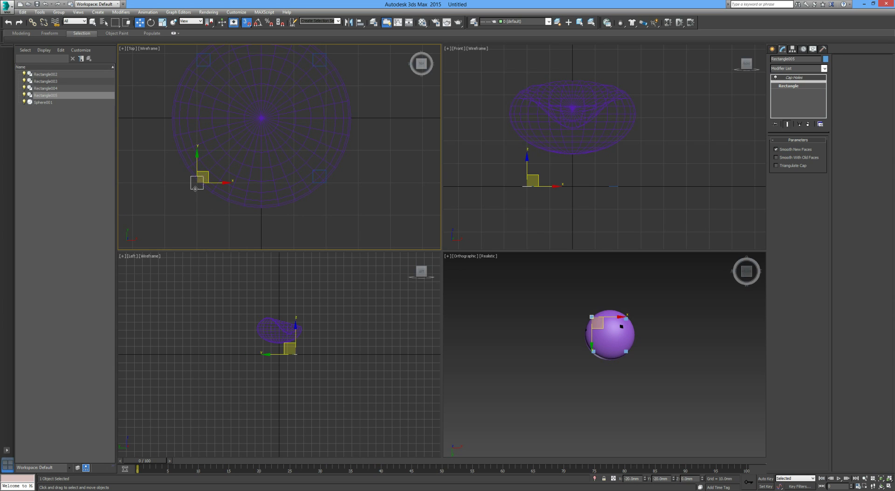
pyautogui.moveTo(193, 188); pyautogui.dragTo(198, 184)
pyautogui.scroll(5, 199, 175)
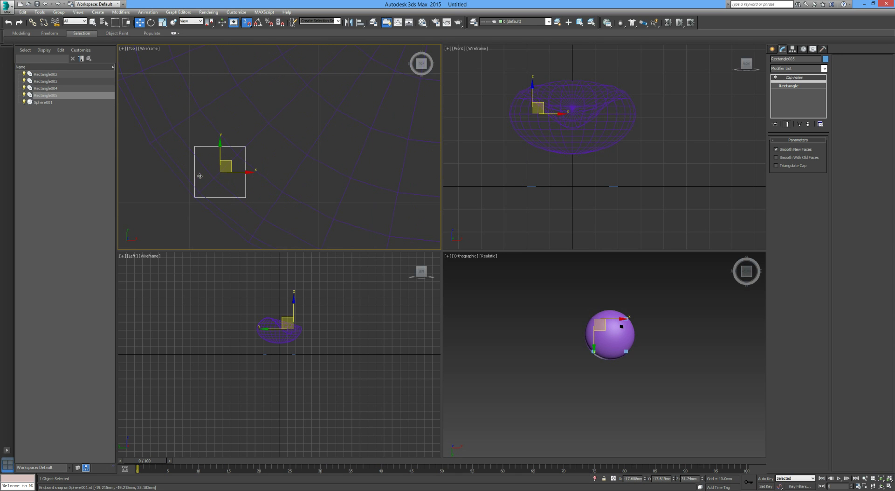
pyautogui.click(192, 199)
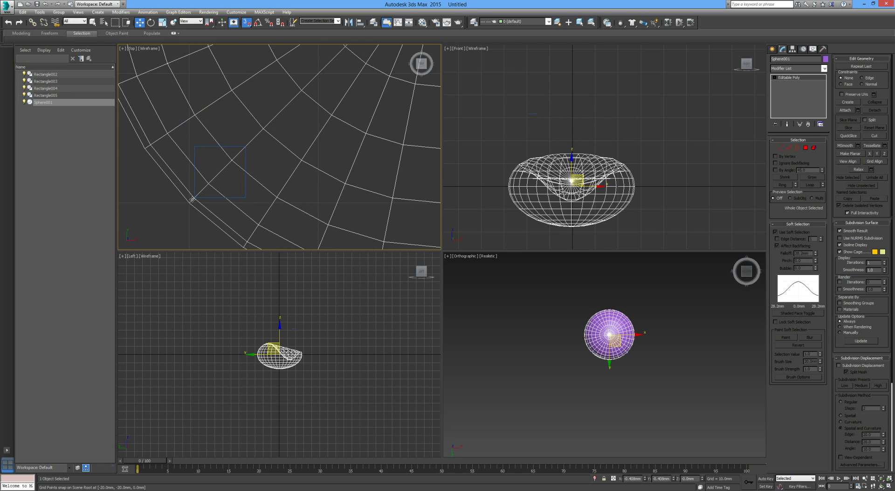
pyautogui.scroll(-5, 192, 199)
pyautogui.click(192, 199)
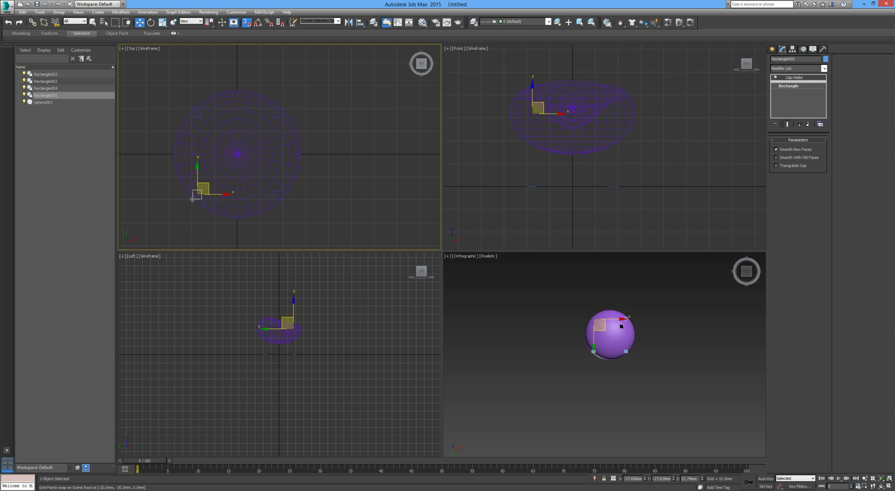
pyautogui.click(174, 229)
pyautogui.scroll(10, 205, 201)
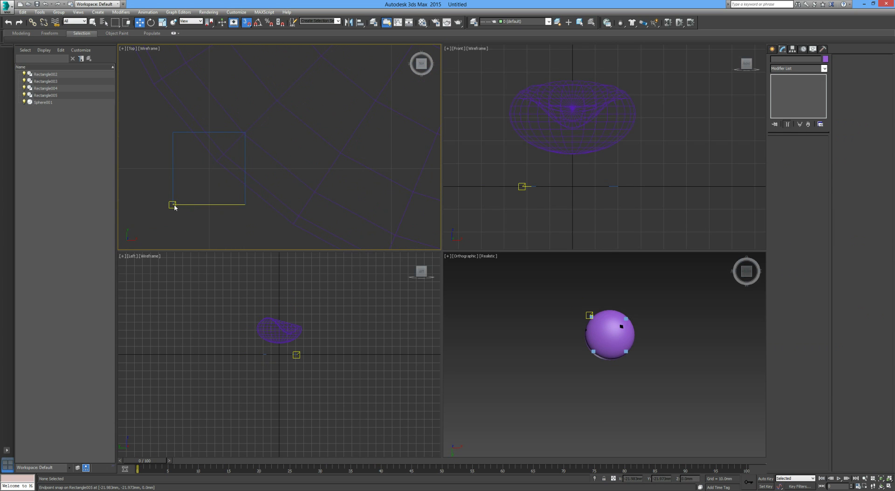
pyautogui.moveTo(172, 204); pyautogui.dragTo(206, 166)
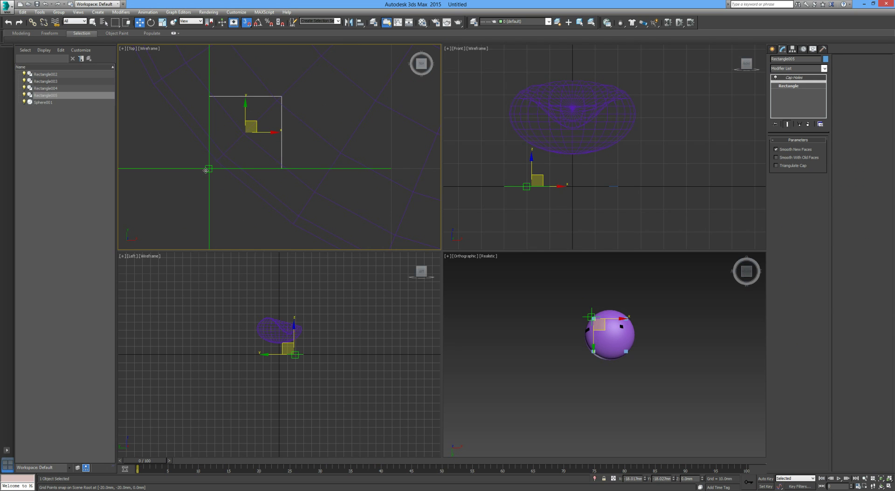
pyautogui.scroll(-8, 215, 194)
pyautogui.scroll(-5, 215, 194)
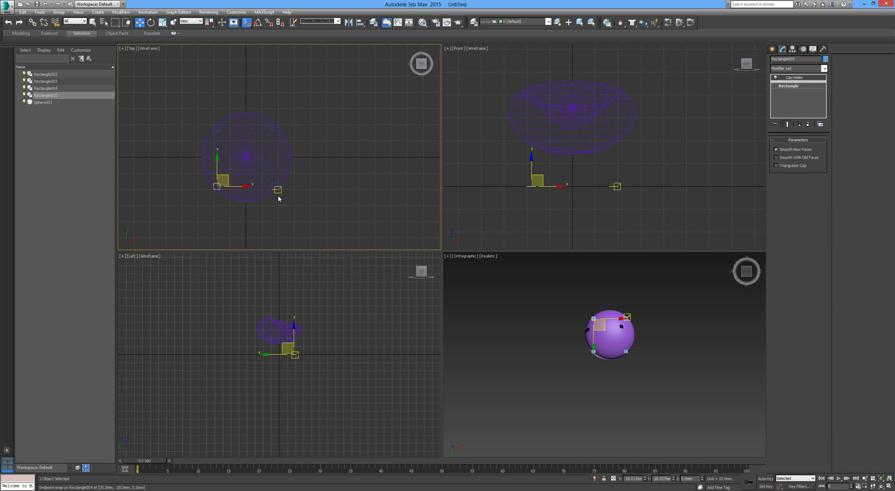
# Recentre the shaded view on the seat with nothing selected
pyautogui.moveTo(278, 195); pyautogui.dragTo(294, 187, button='middle')
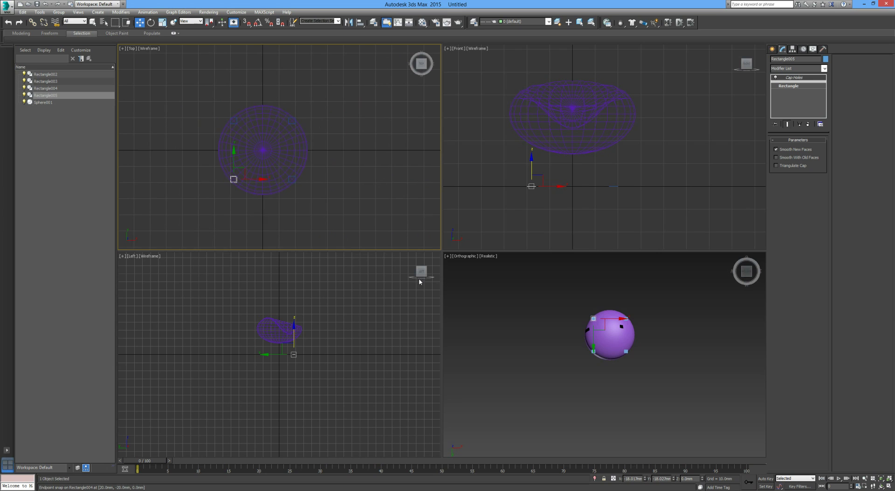
pyautogui.rightClick(524, 330)
pyautogui.click(524, 329)
pyautogui.scroll(6, 606, 332)
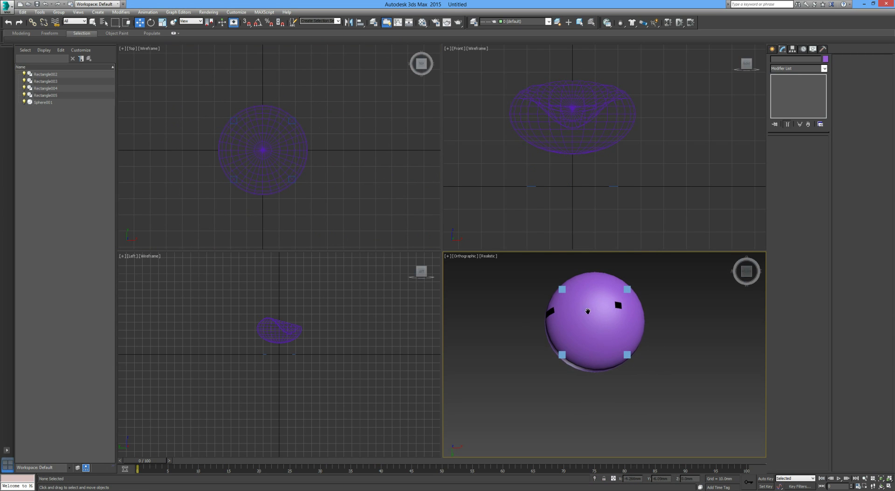
pyautogui.moveTo(588, 311); pyautogui.dragTo(587, 329, button='middle')
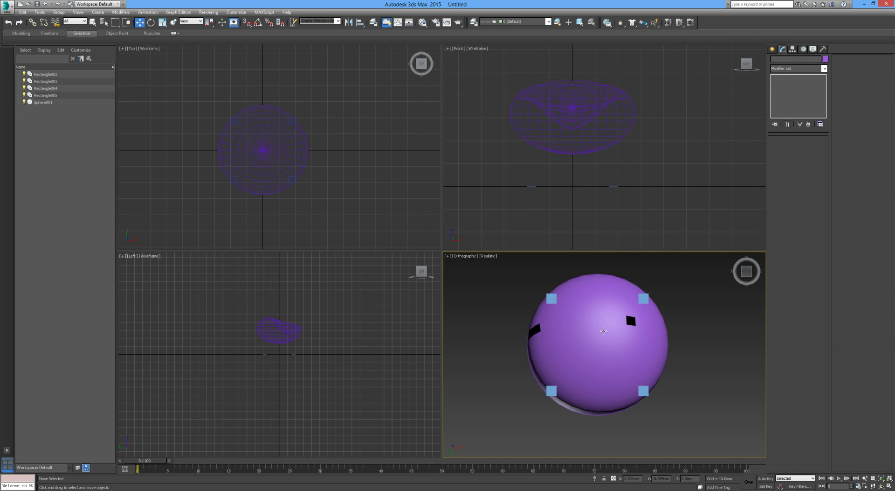
# Group Rectangle002 through Rectangle005 as 'Base', then select the seat sphere
pyautogui.click(65, 74)
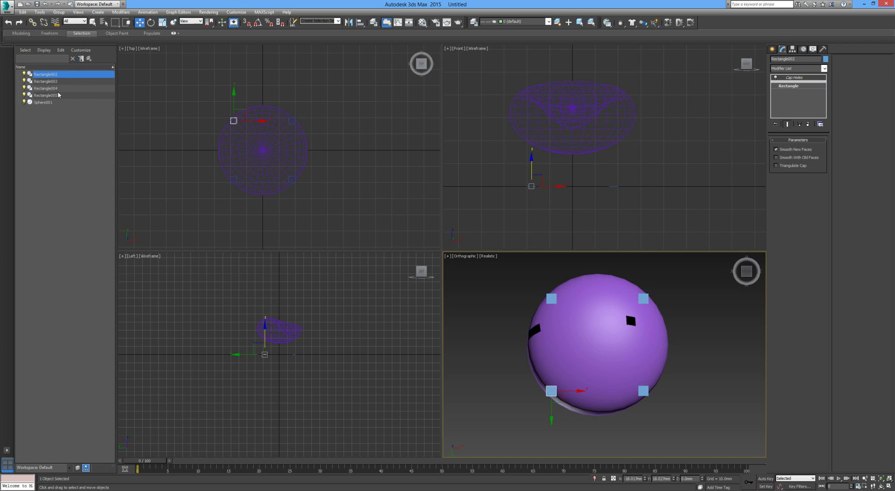
pyautogui.keyDown('shift'); pyautogui.click(57, 95); pyautogui.keyUp('shift')
pyautogui.click(59, 12)
pyautogui.click(63, 21)
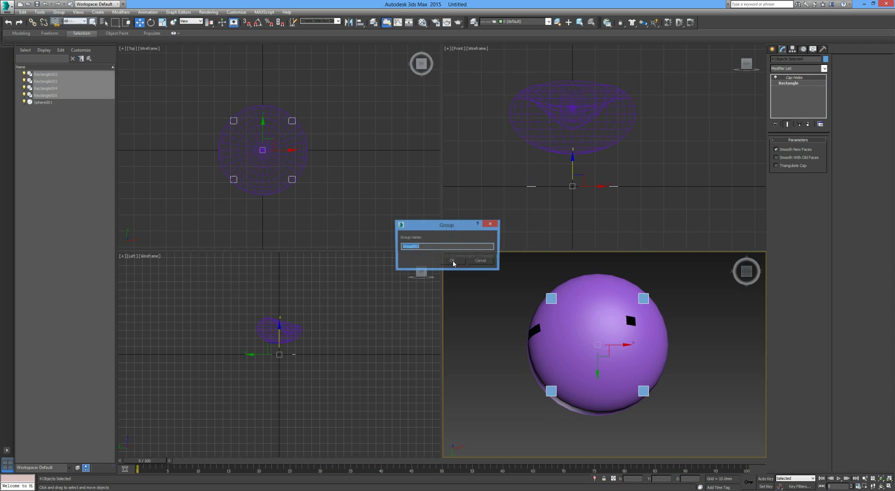
pyautogui.write('Base')
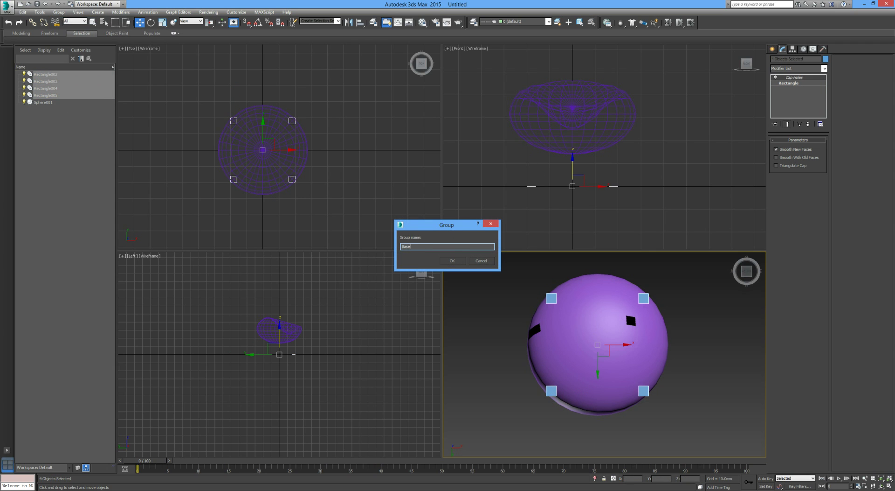
pyautogui.click(452, 260)
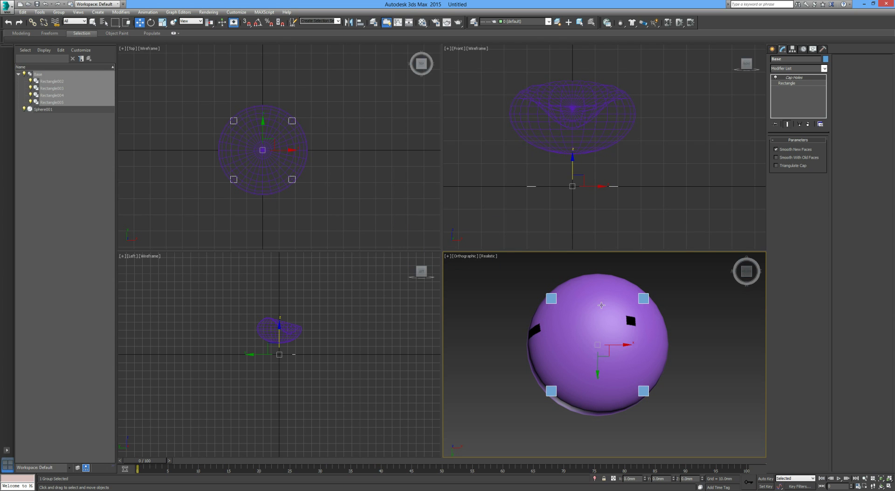
pyautogui.click(602, 305)
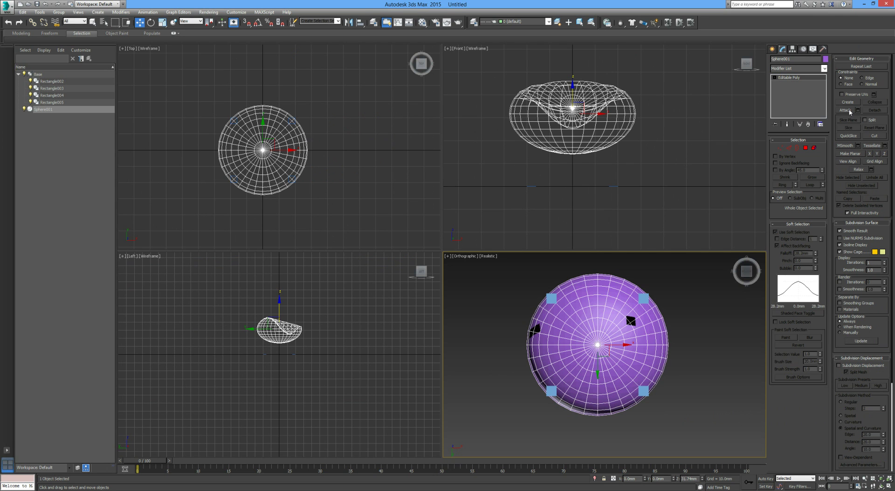
# Attach all four corner squares to Sphere001 and inspect the result from below
pyautogui.click(846, 110)
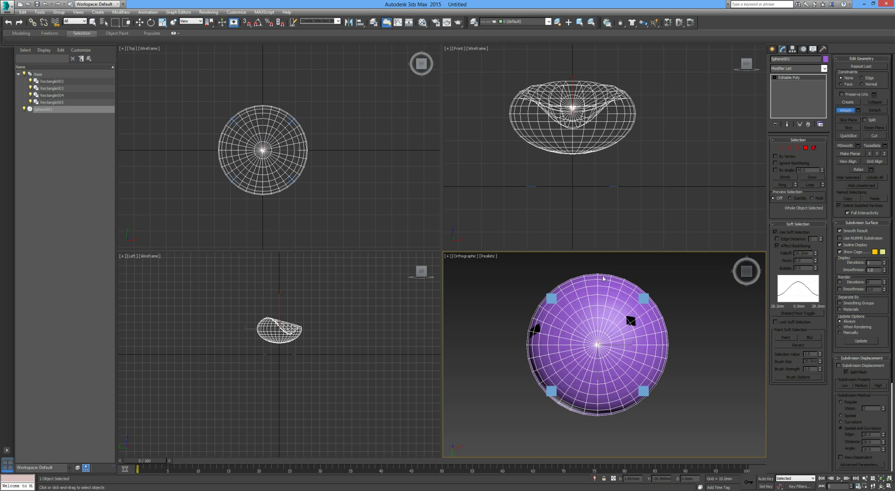
pyautogui.click(551, 296)
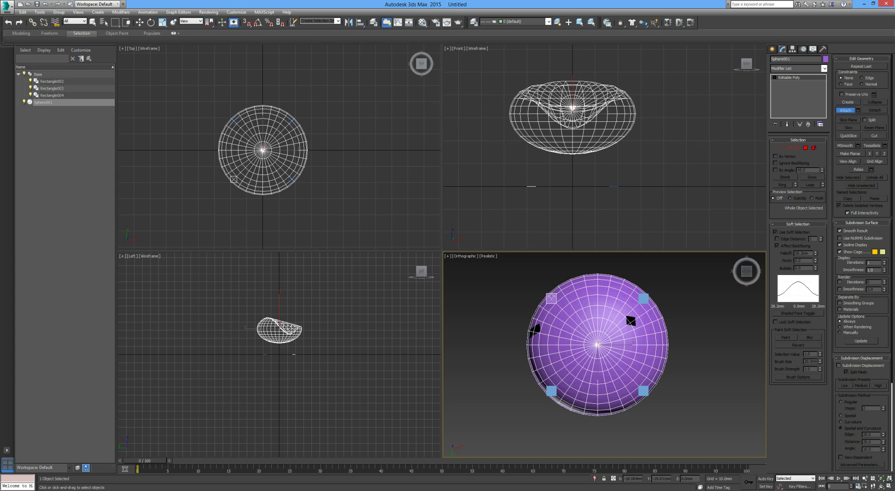
pyautogui.click(553, 390)
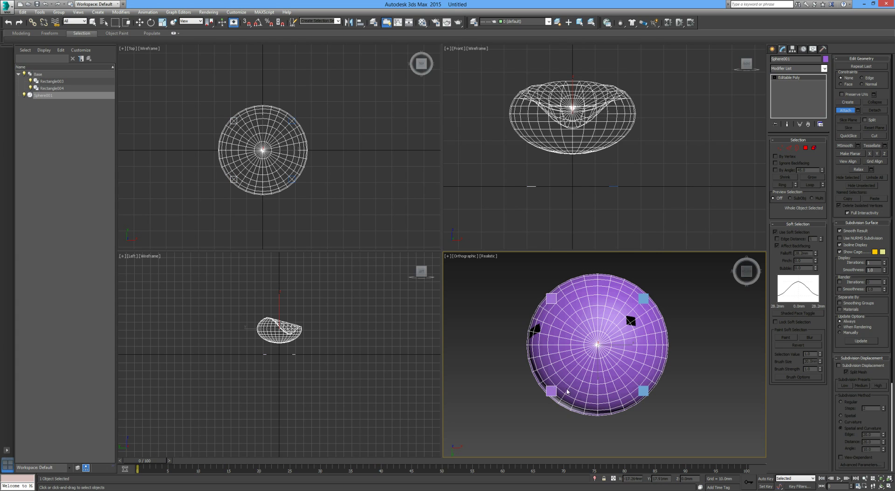
pyautogui.click(644, 391)
pyautogui.click(643, 296)
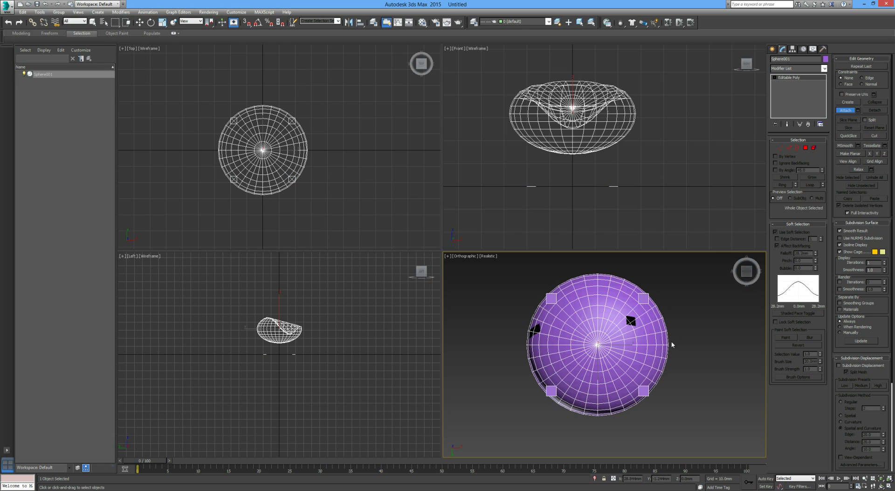
pyautogui.keyDown('alt'); pyautogui.moveTo(672, 344); pyautogui.dragTo(698, 400, button='middle'); pyautogui.keyUp('alt')
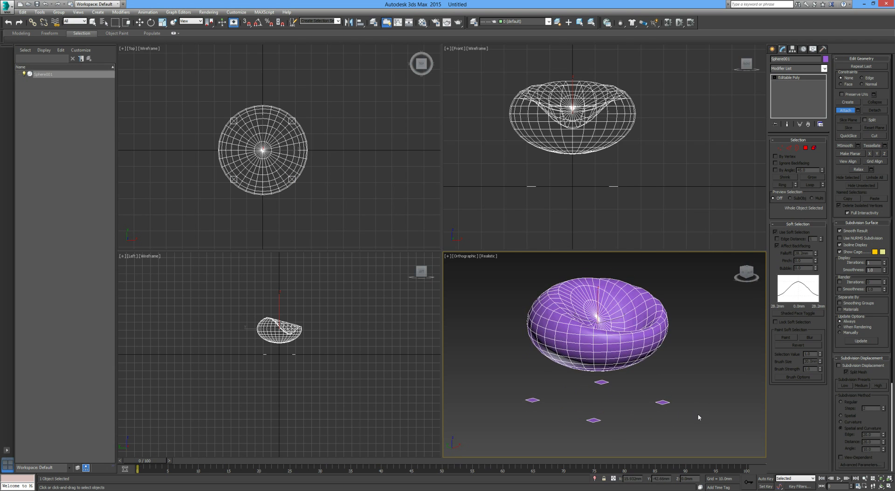
pyautogui.moveTo(698, 416)
pyautogui.keyDown('alt'); pyautogui.mouseDown(button='middle')
pyautogui.moveTo(664, 420)
pyautogui.moveTo(669, 356)
pyautogui.moveTo(690, 402)
pyautogui.moveTo(653, 394)
pyautogui.moveTo(687, 365)
pyautogui.moveTo(677, 351)
pyautogui.moveTo(686, 326)
pyautogui.mouseUp(button='middle'); pyautogui.keyUp('alt')
# From the bottom view, enter Polygon mode, disable Use Soft Selection, and pick an underside polygon
pyautogui.click(744, 272)
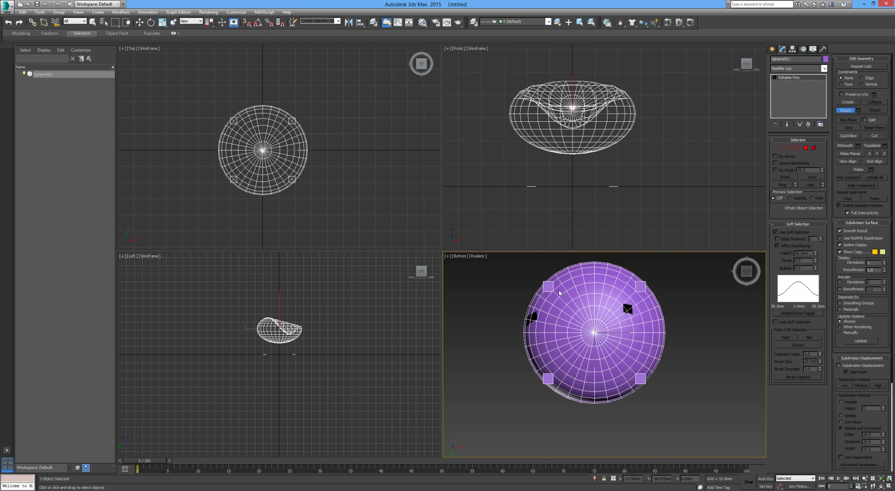
pyautogui.scroll(4, 560, 293)
pyautogui.scroll(-2, 560, 292)
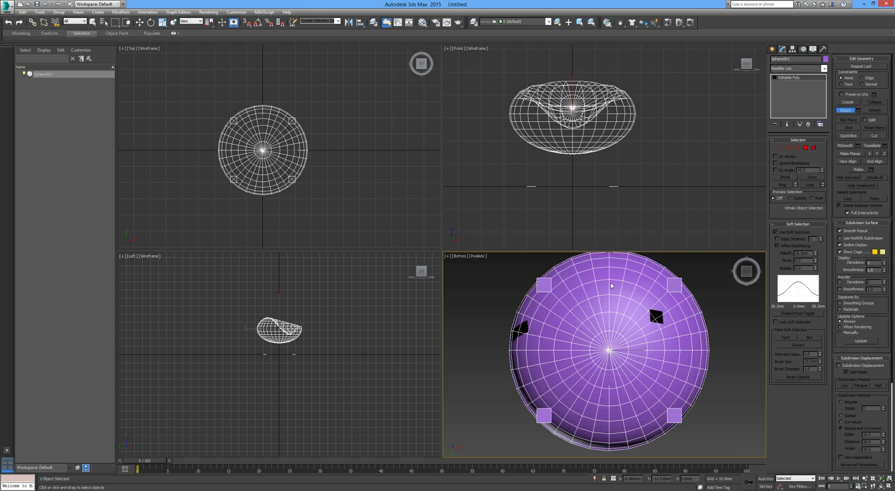
pyautogui.click(806, 149)
pyautogui.press('w')
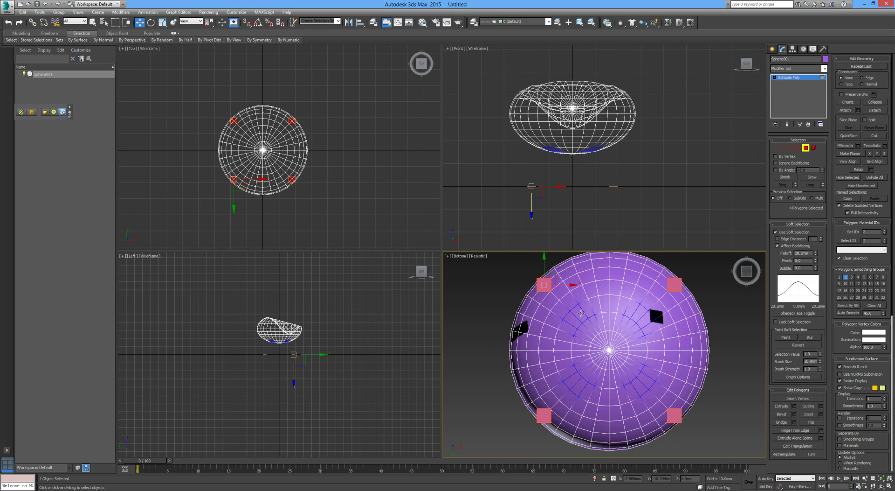
pyautogui.click(783, 235)
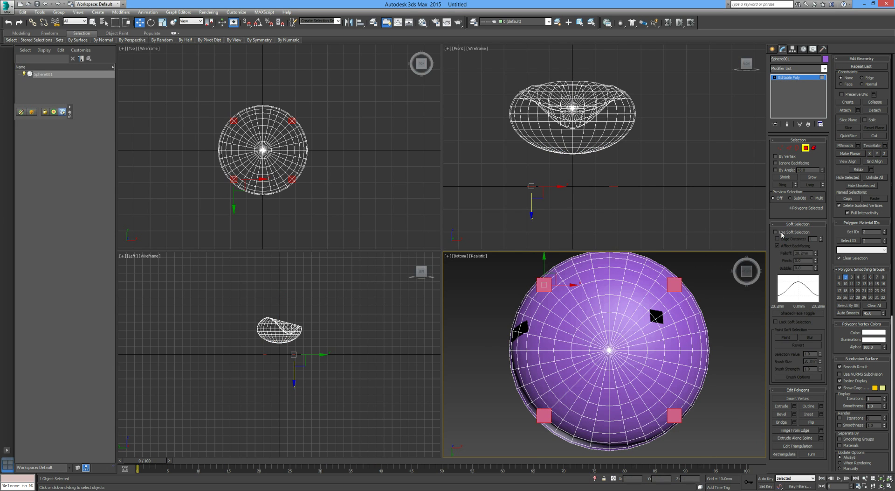
pyautogui.click(582, 316)
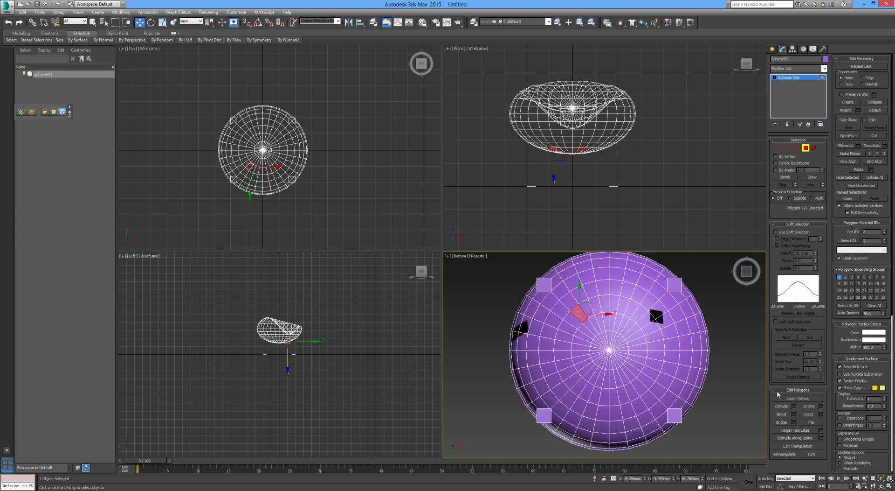
# Bridge underside polygons to the top-left, top-right, lower-left and lower-right squares as four legs
pyautogui.click(785, 422)
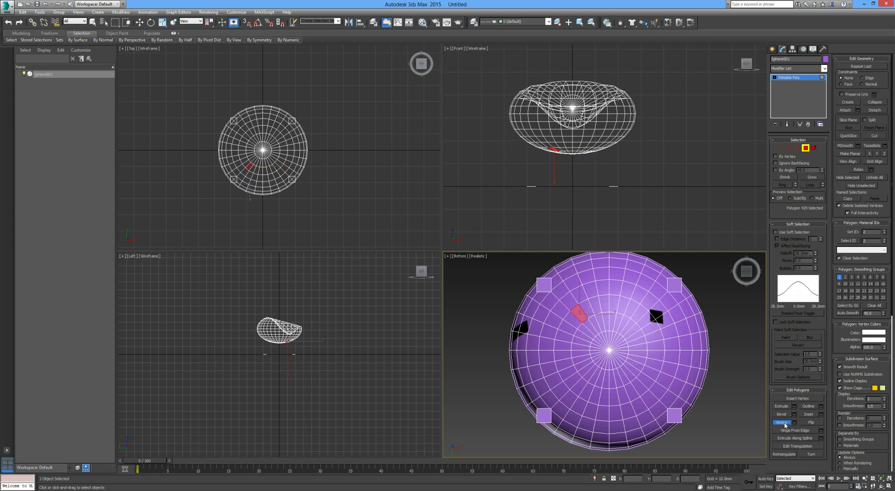
pyautogui.click(544, 285)
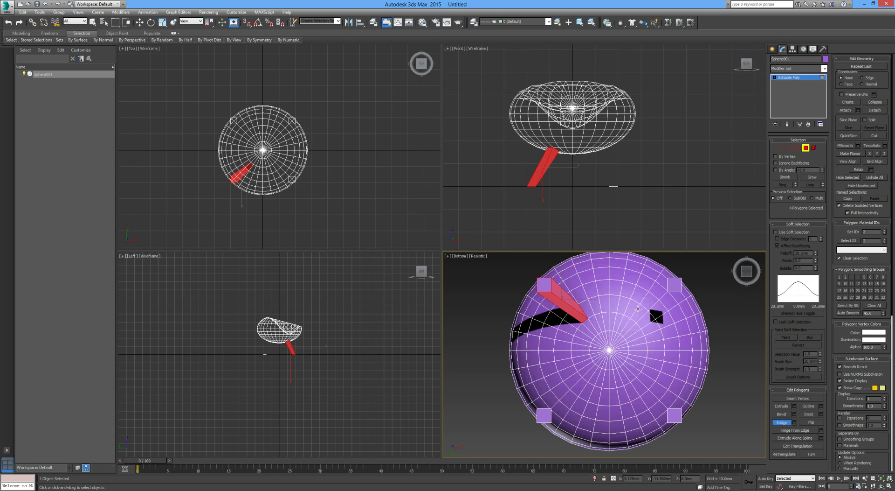
pyautogui.click(675, 285)
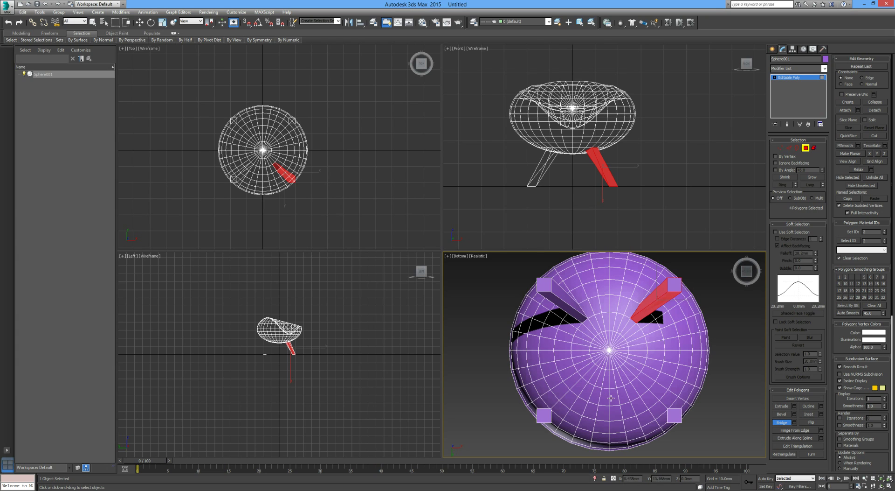
pyautogui.click(545, 414)
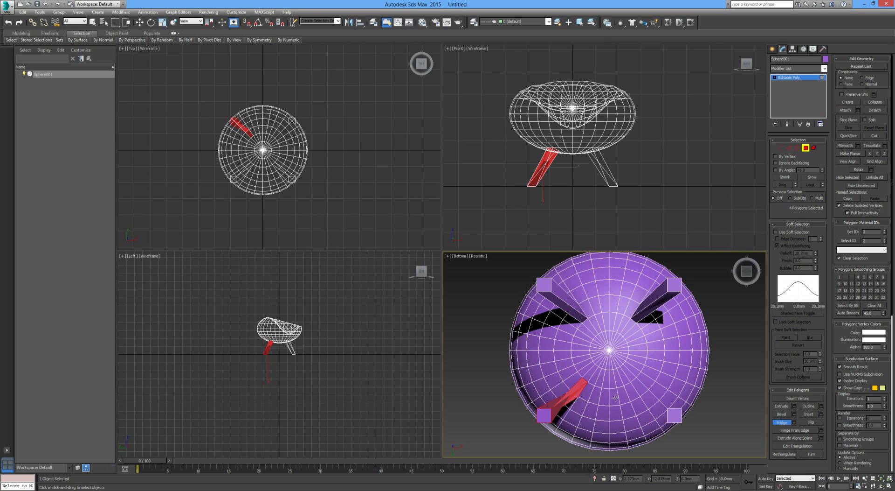
pyautogui.click(676, 415)
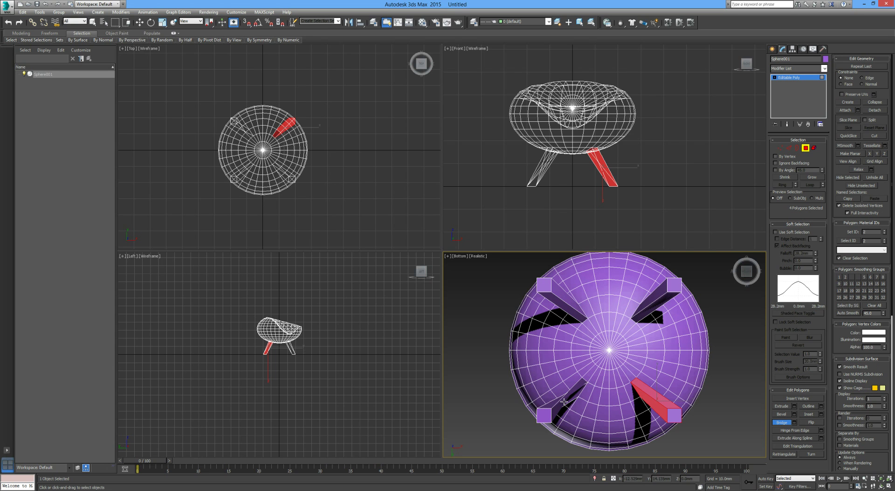
pyautogui.moveTo(564, 401)
pyautogui.keyDown('alt'); pyautogui.mouseDown(button='middle')
pyautogui.moveTo(598, 463)
pyautogui.moveTo(575, 402)
pyautogui.mouseUp(button='middle'); pyautogui.keyUp('alt')
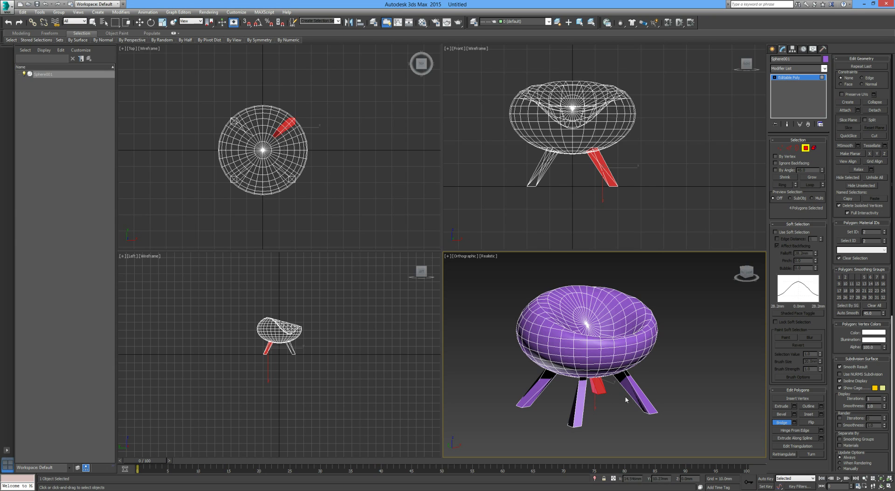
pyautogui.click(650, 403)
pyautogui.click(783, 421)
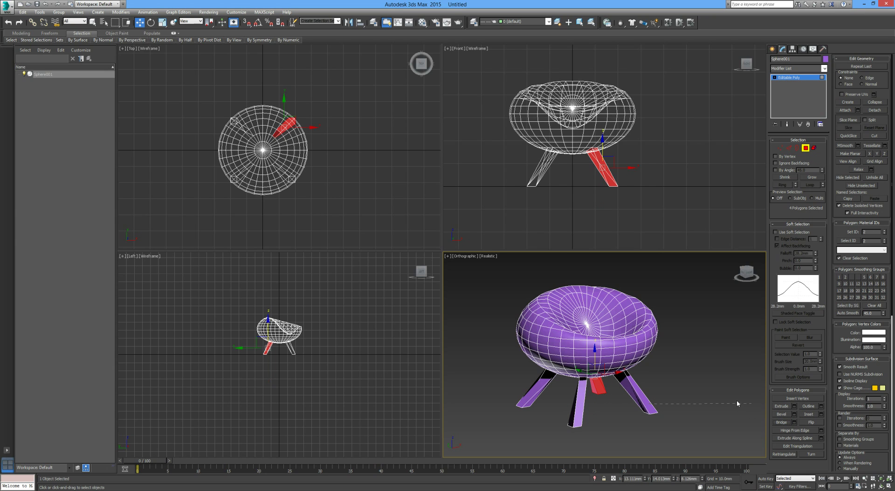
pyautogui.click(736, 400)
pyautogui.rightClick(735, 383)
# Switch Sphere001 from Polygon to Element mode and select the whole seat-and-legs mesh
pyautogui.click(660, 393)
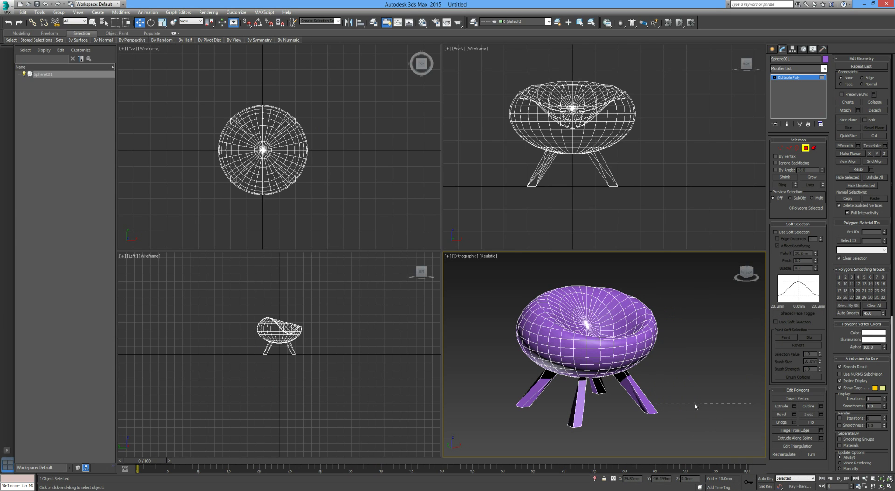
pyautogui.keyDown('alt'); pyautogui.moveTo(671, 383); pyautogui.dragTo(673, 373, button='middle'); pyautogui.keyUp('alt')
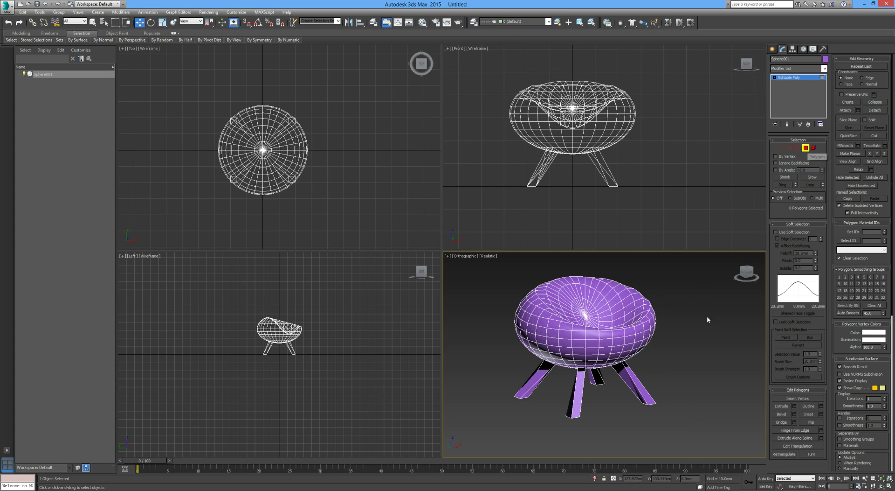
pyautogui.click(605, 342)
pyautogui.click(704, 341)
pyautogui.click(806, 148)
pyautogui.scroll(-3, 695, 355)
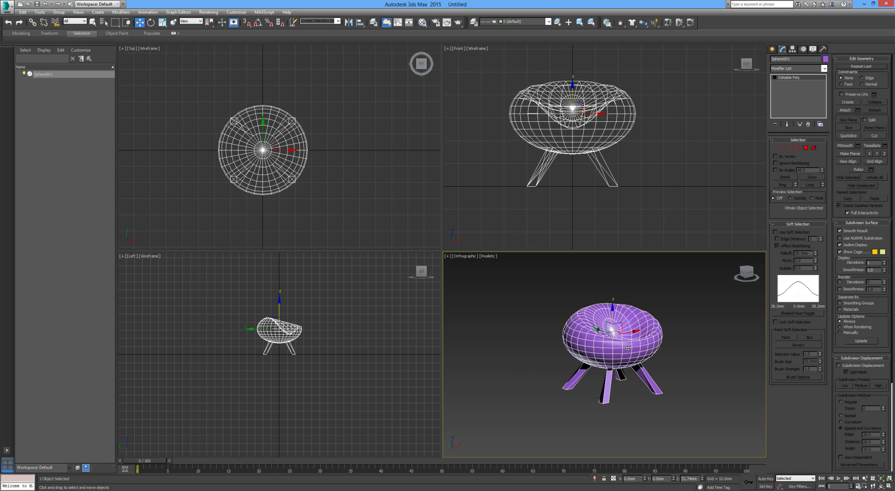
pyautogui.click(815, 147)
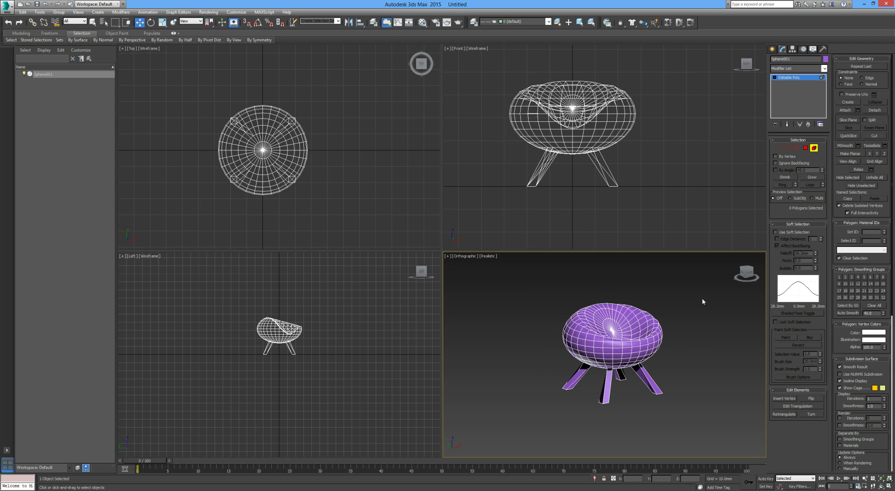
pyautogui.click(633, 342)
pyautogui.moveTo(633, 342); pyautogui.dragTo(603, 334, button='middle')
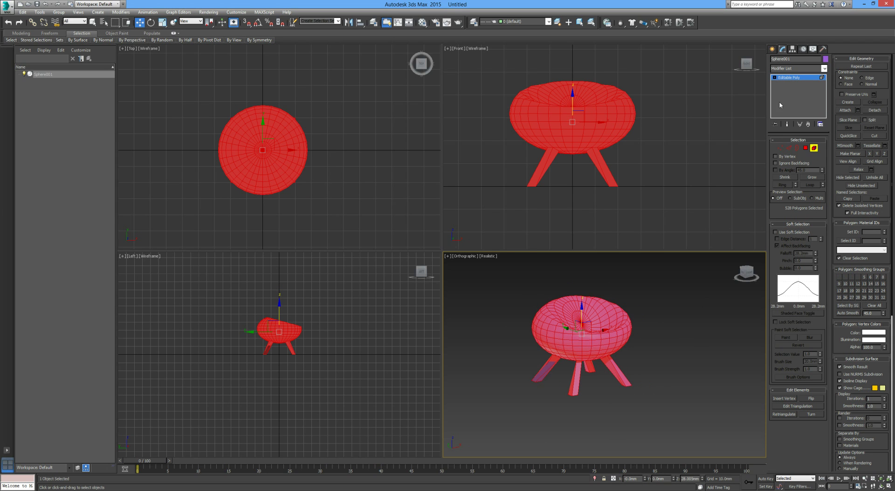
# Add a TurboSmooth modifier with Iterations 4 and view the smoothed chair from below
pyautogui.click(793, 68)
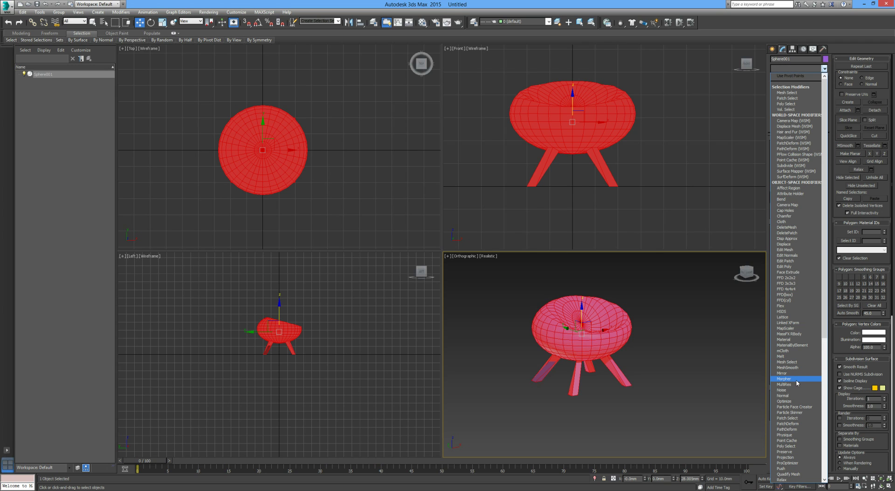
pyautogui.scroll(-10, 797, 382)
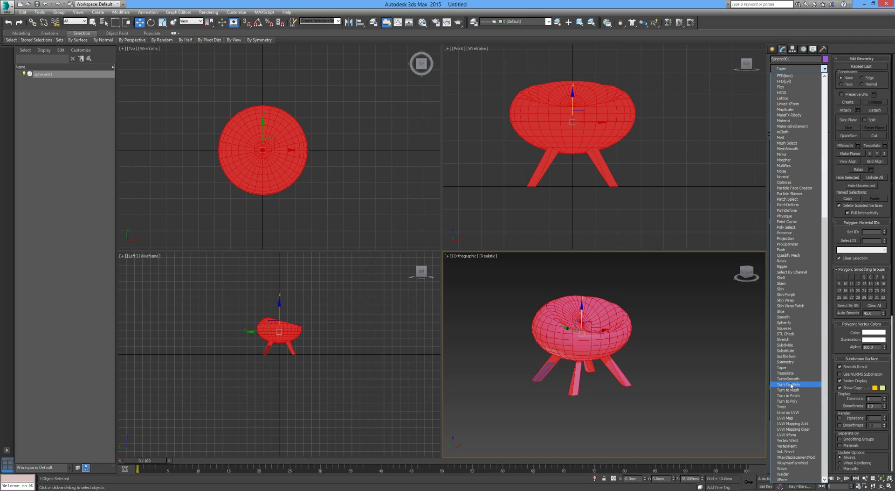
pyautogui.click(792, 378)
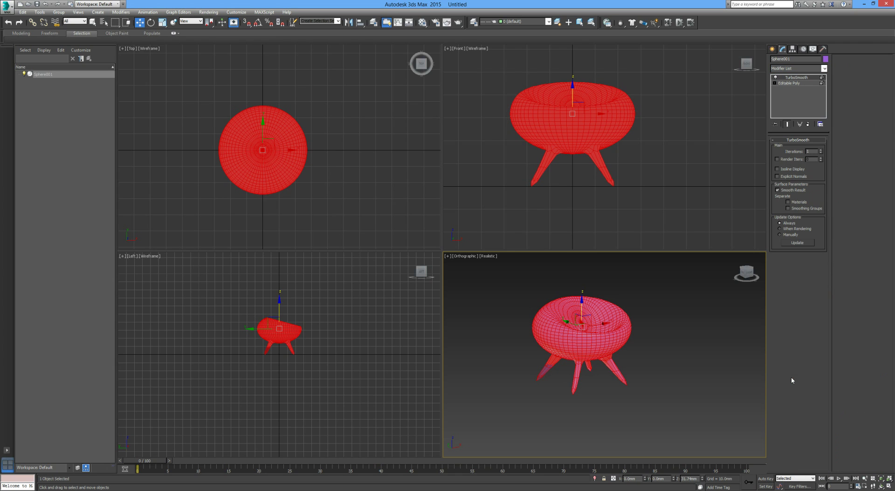
pyautogui.click(821, 150)
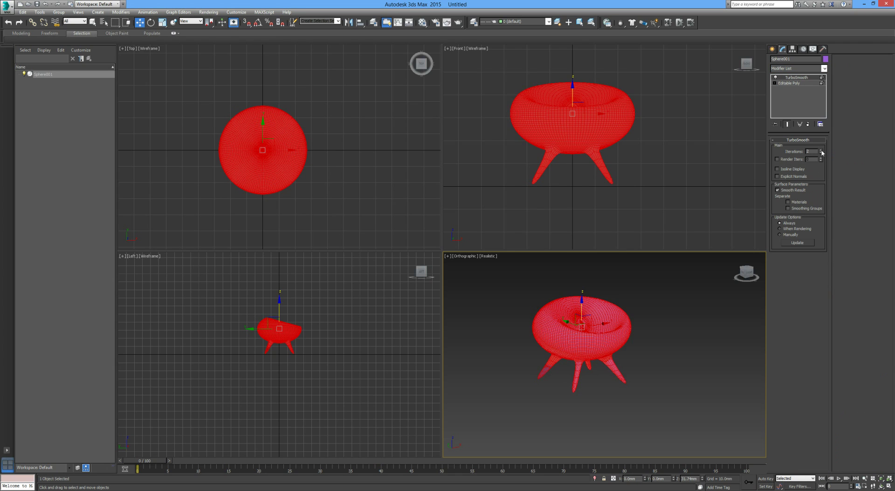
pyautogui.click(822, 150)
pyautogui.click(822, 150)
pyautogui.click(821, 151)
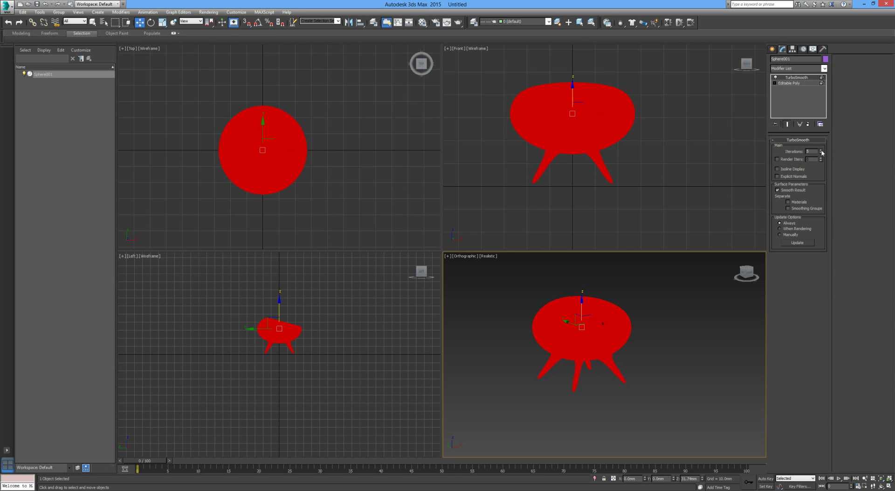
pyautogui.click(672, 359)
pyautogui.keyDown('alt'); pyautogui.moveTo(670, 360); pyautogui.dragTo(588, 368, button='middle'); pyautogui.keyUp('alt')
pyautogui.click(595, 346)
pyautogui.keyDown('alt'); pyautogui.click(615, 345); pyautogui.keyUp('alt')
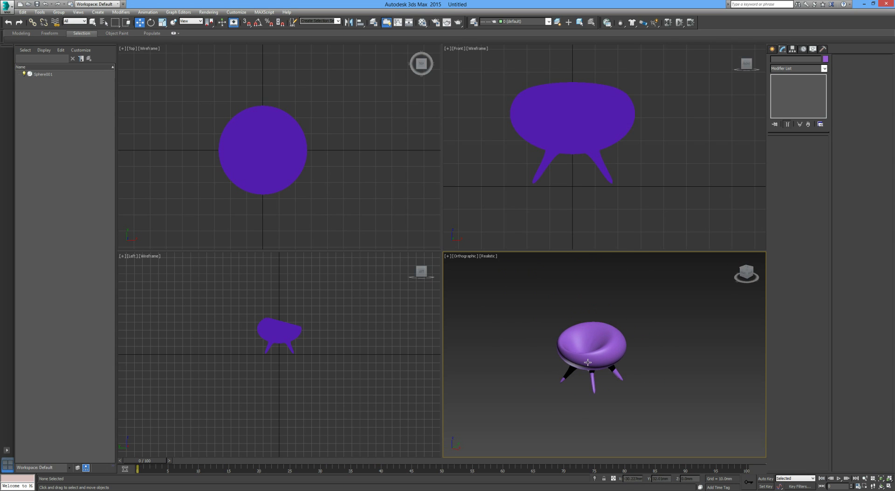
pyautogui.scroll(5, 589, 359)
pyautogui.scroll(-2, 587, 362)
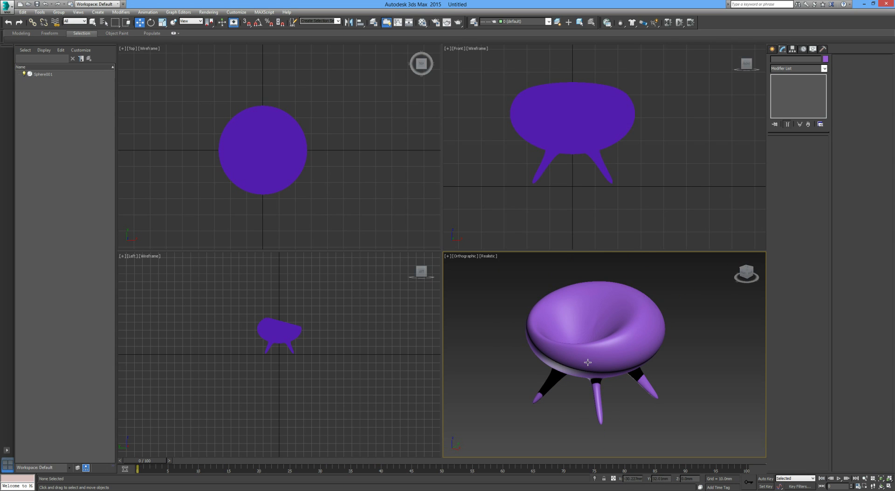